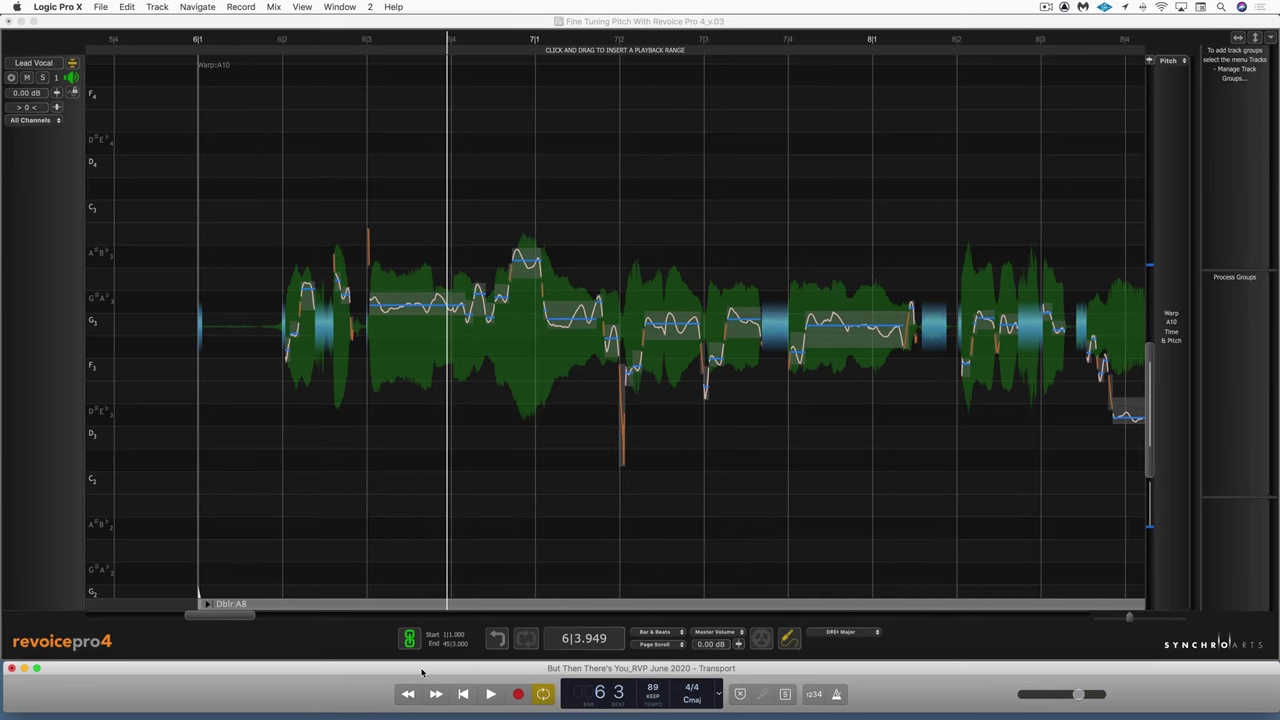
Step: Play and stop the lead vocal, then scroll back and set the playhead at bar 6|1
key(space)
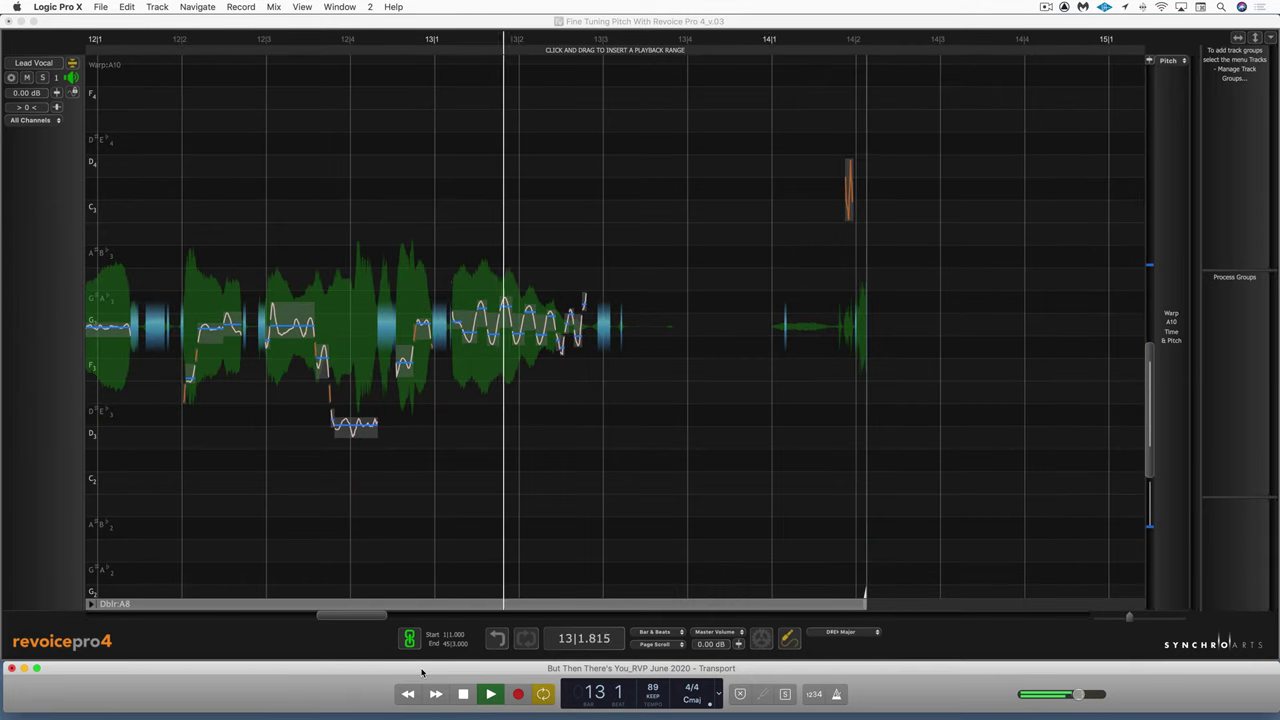
key(space)
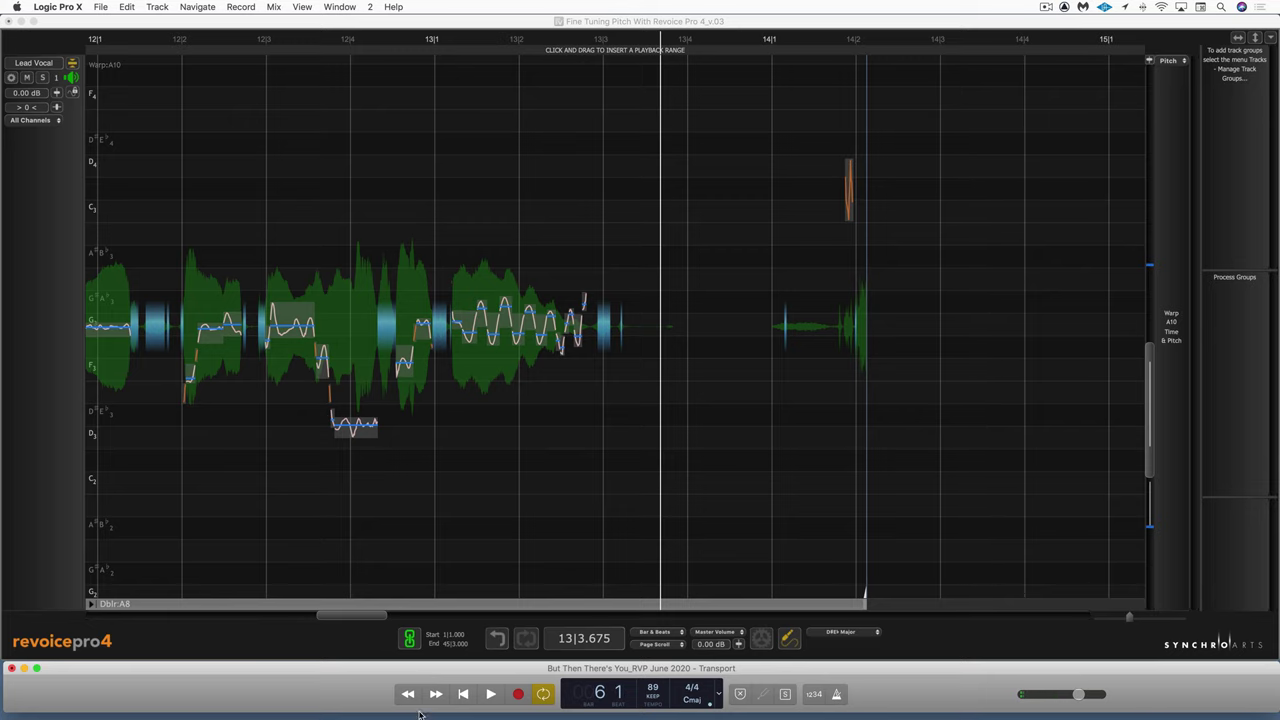
scroll(258, 468, left, 5)
scroll(258, 468, left, 5)
scroll(258, 468, left, 5)
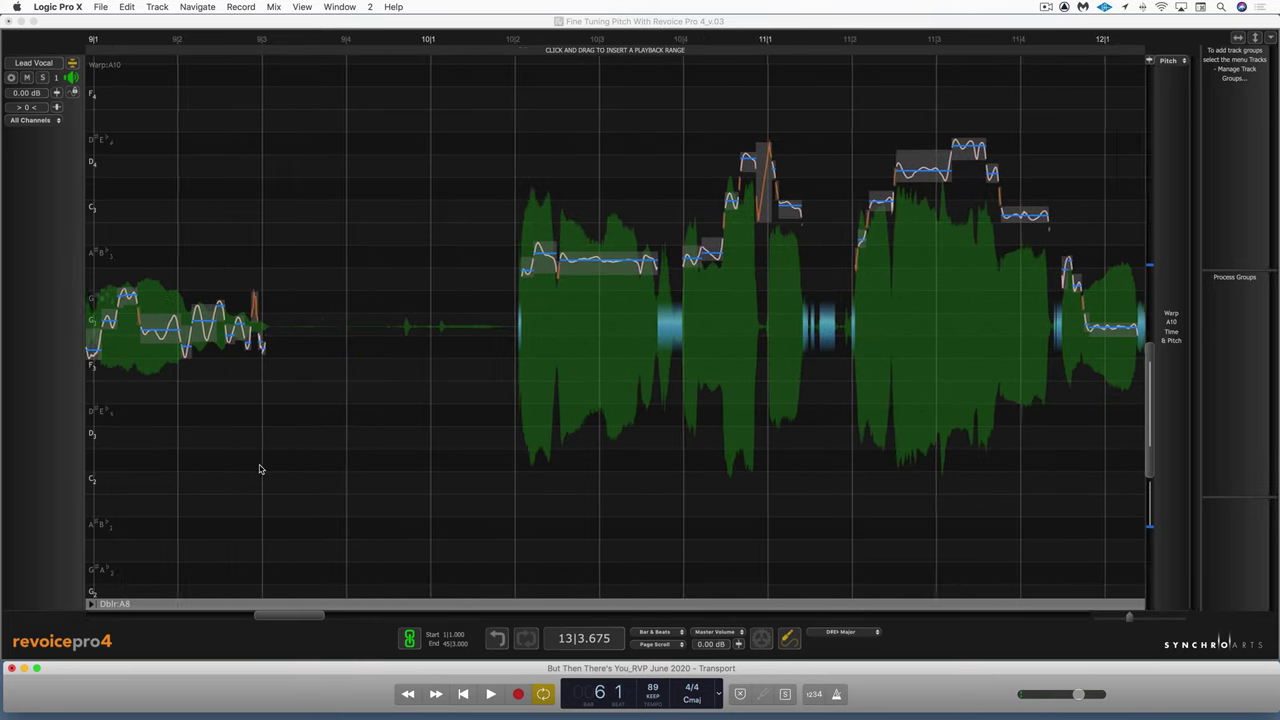
scroll(258, 468, left, 2)
scroll(280, 236, left, 5)
scroll(280, 236, left, 5)
scroll(280, 236, left, 5)
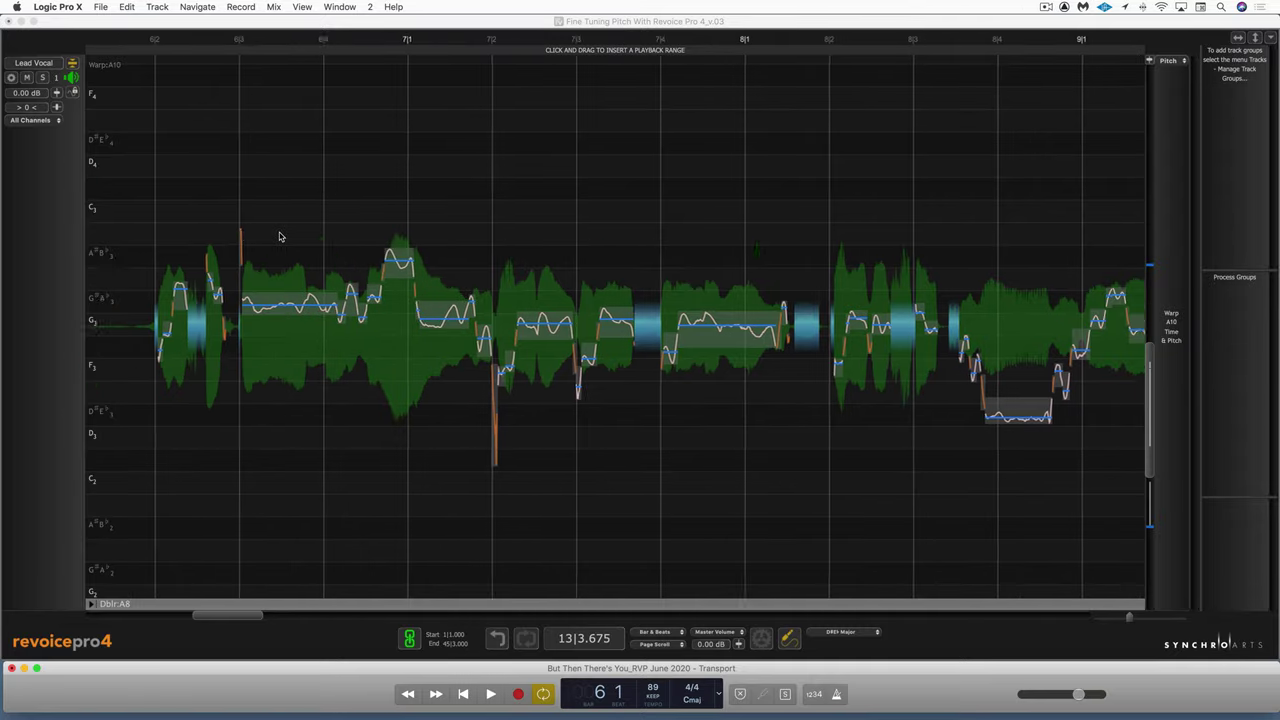
scroll(280, 236, left, 5)
scroll(300, 210, left, 1)
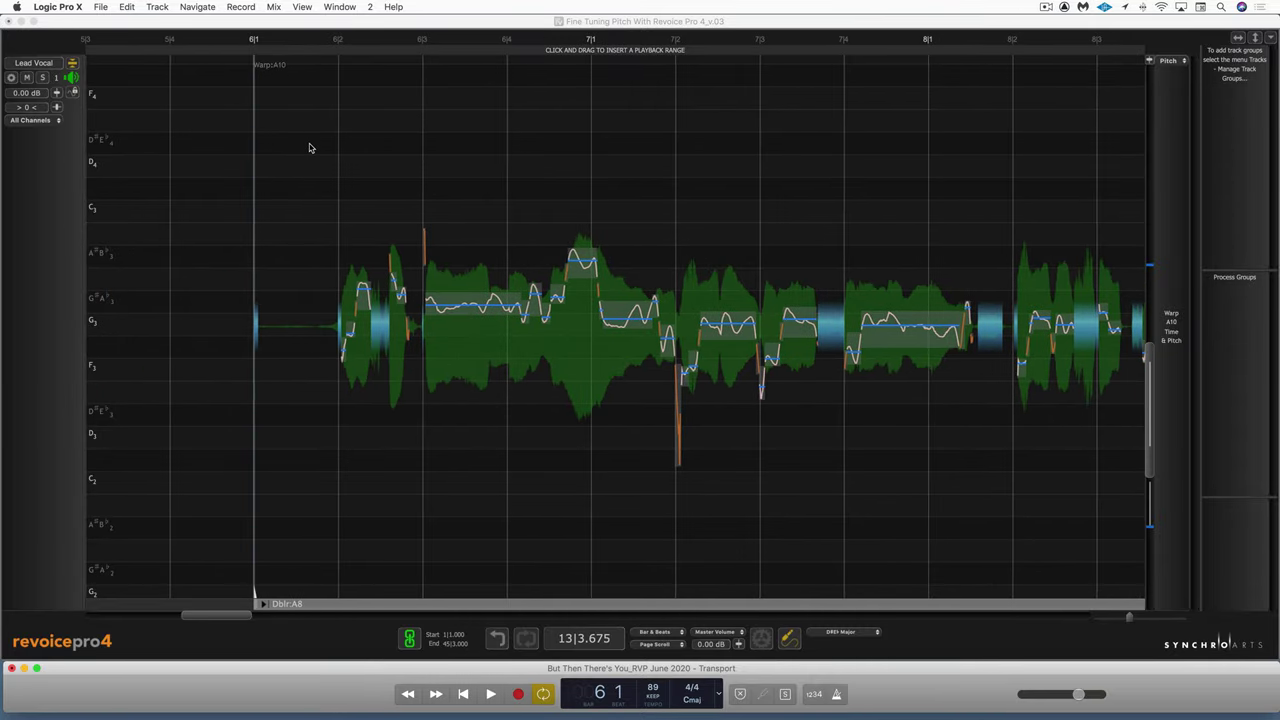
click(310, 148)
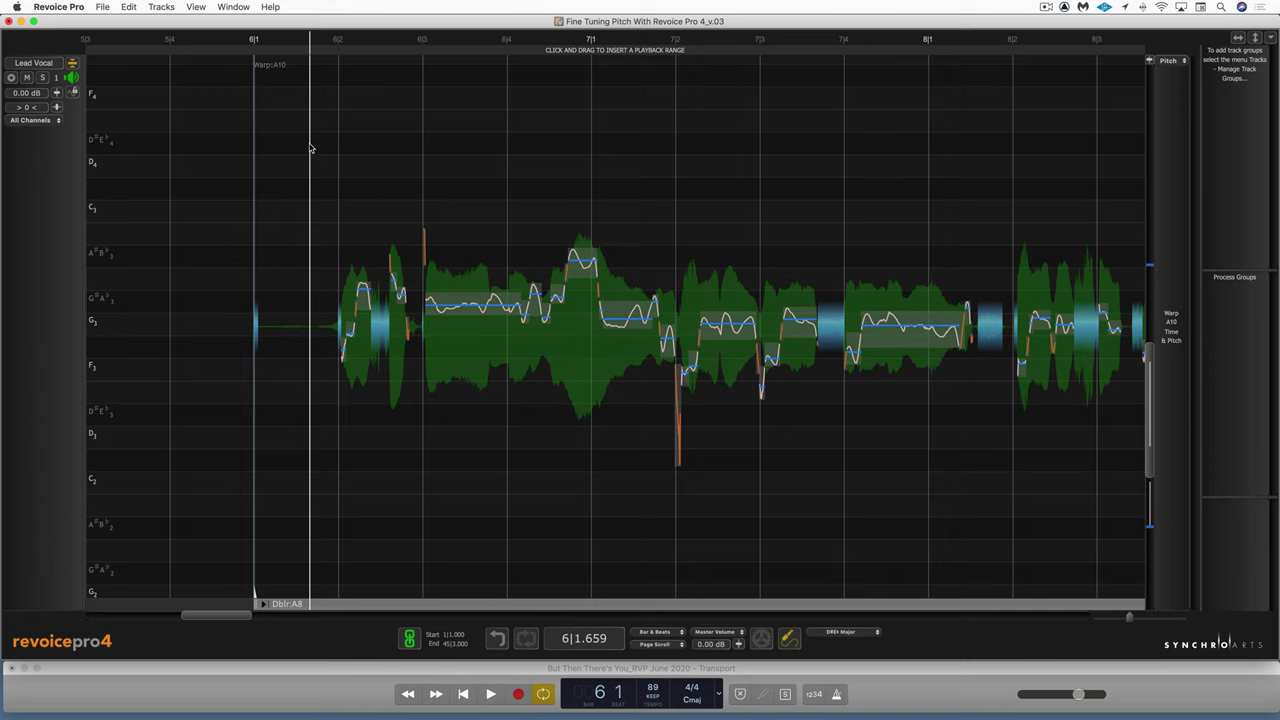
Step: Play from bar 6 and correct the long G♯/A♭3 note near 6|3 by about 51%
key(space)
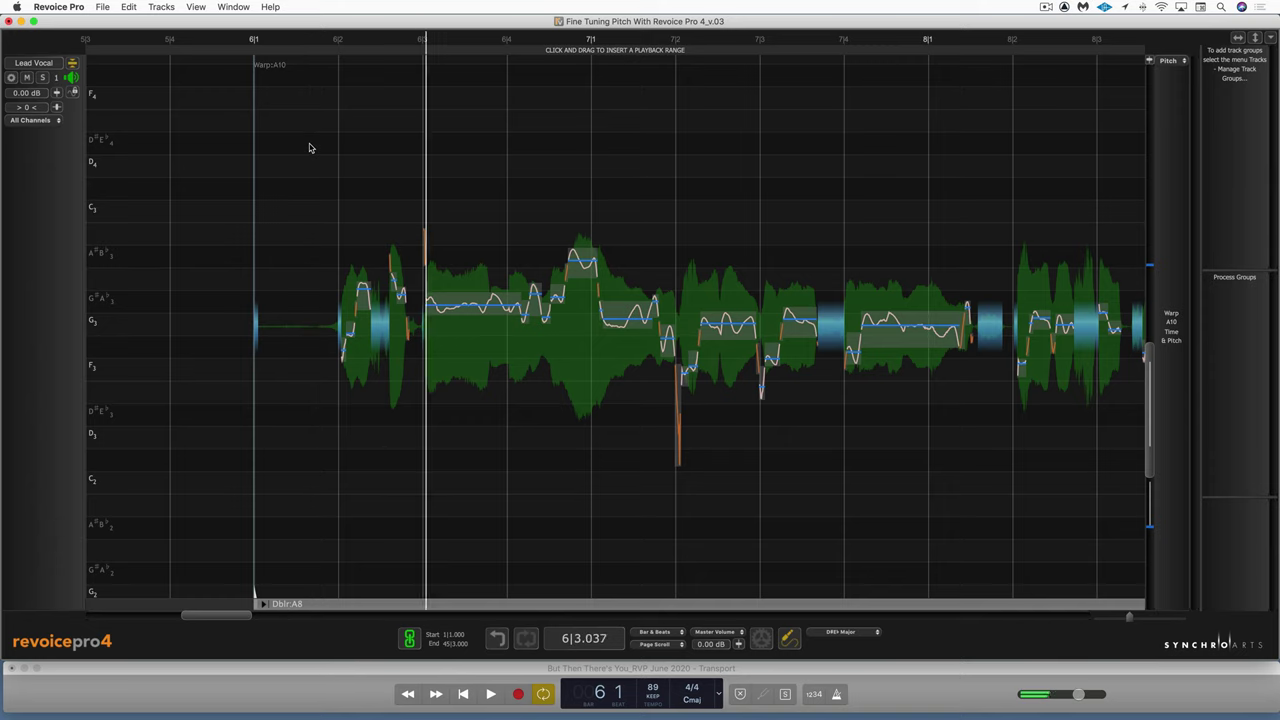
click(463, 300)
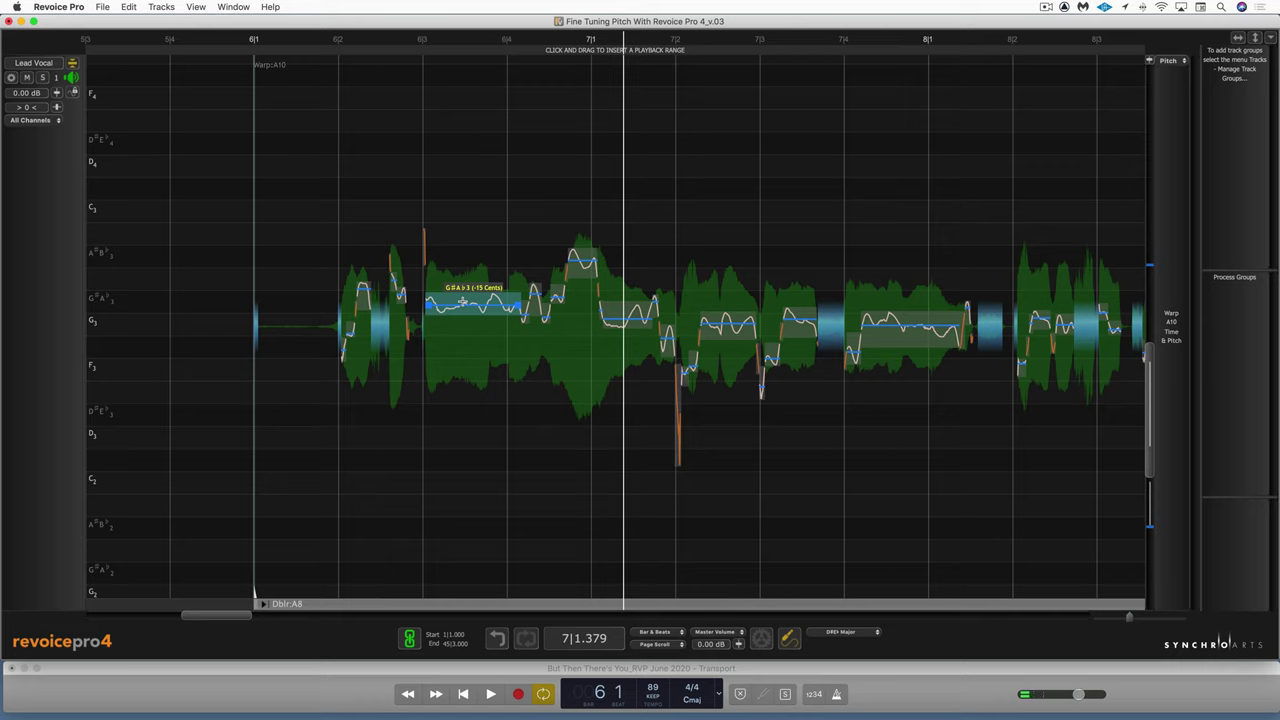
key(c)
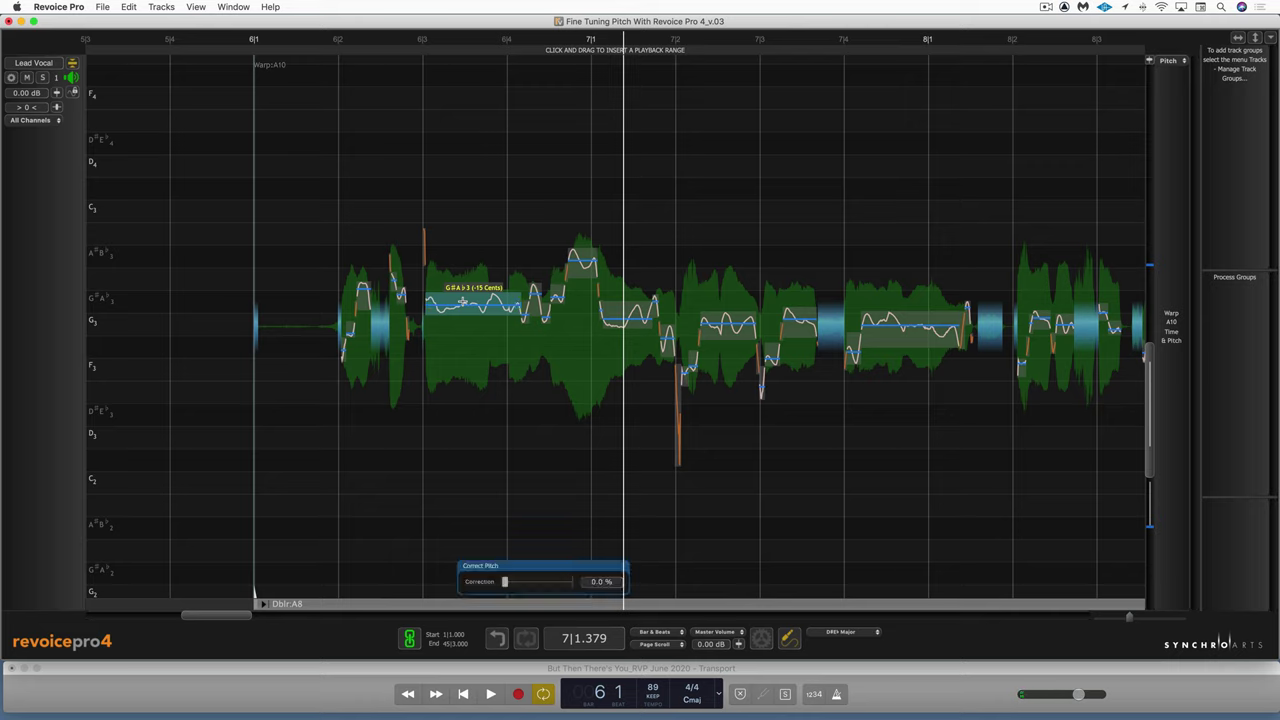
drag(512, 581, 557, 581)
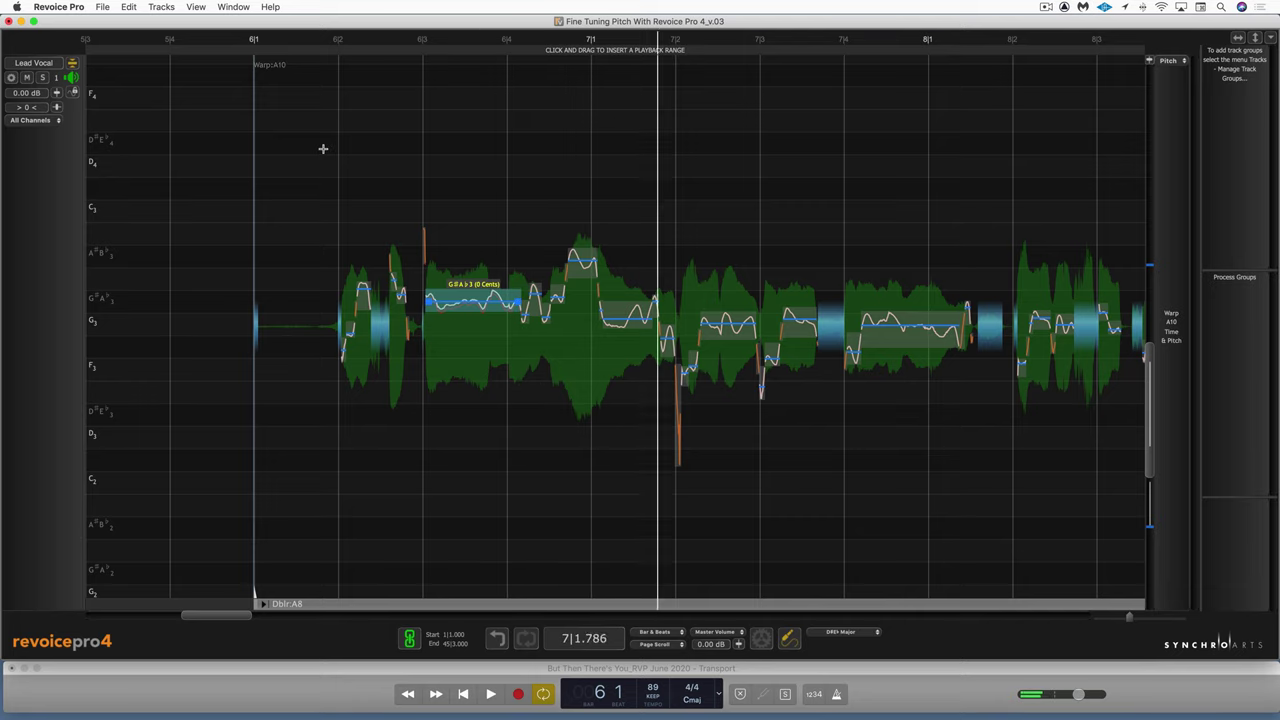
Step: Correct the G3 note just after bar 7|2 by about 59% to -1 cents, then replay it
click(483, 128)
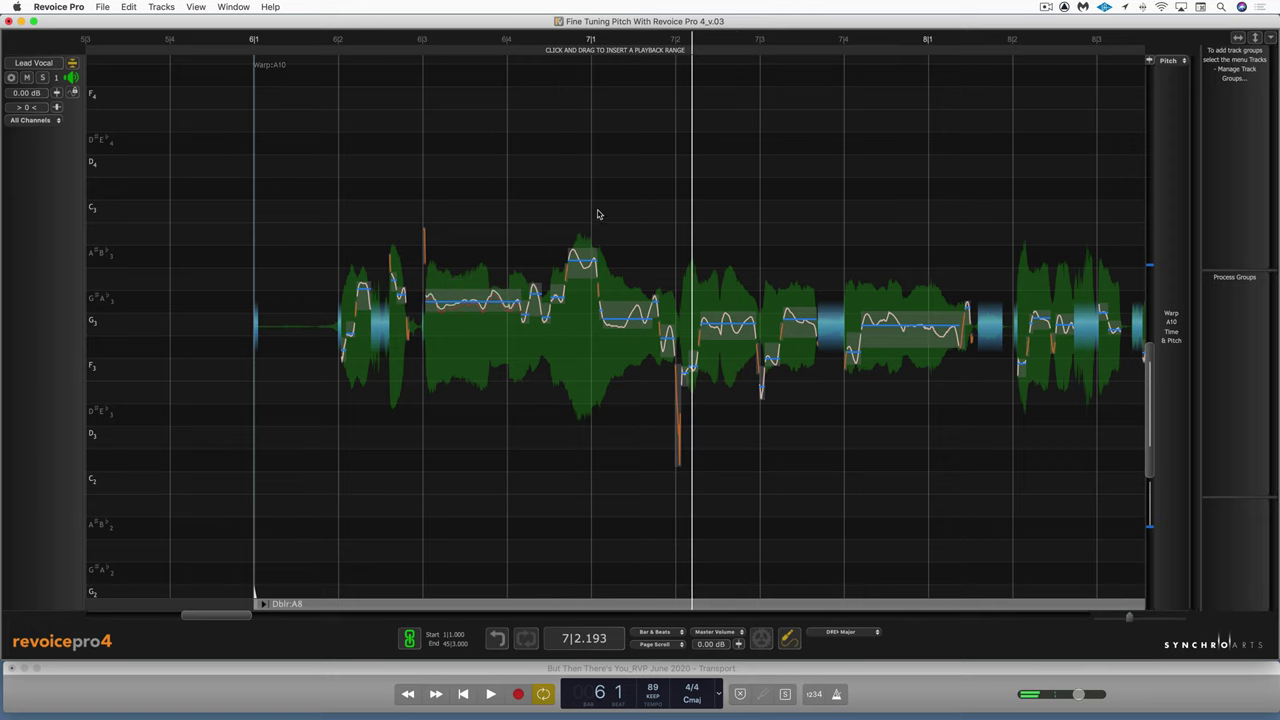
drag(605, 281, 642, 330)
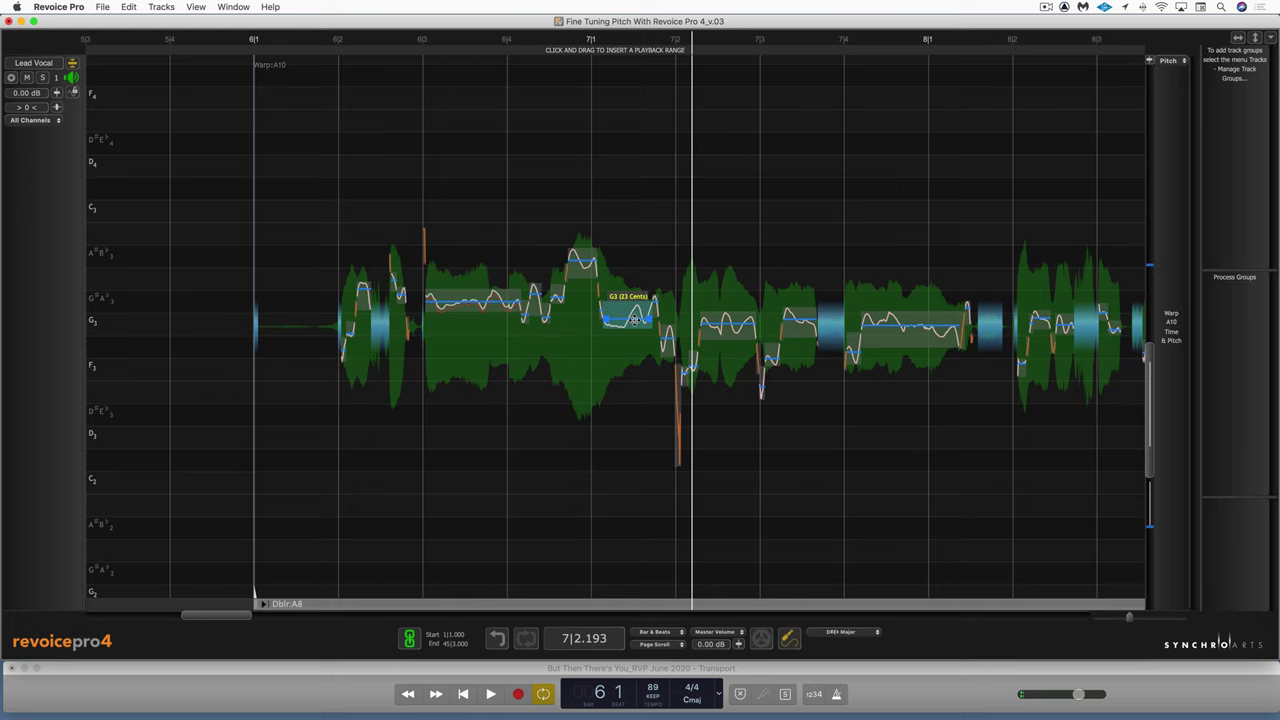
double_click(633, 318)
drag(647, 581, 670, 580)
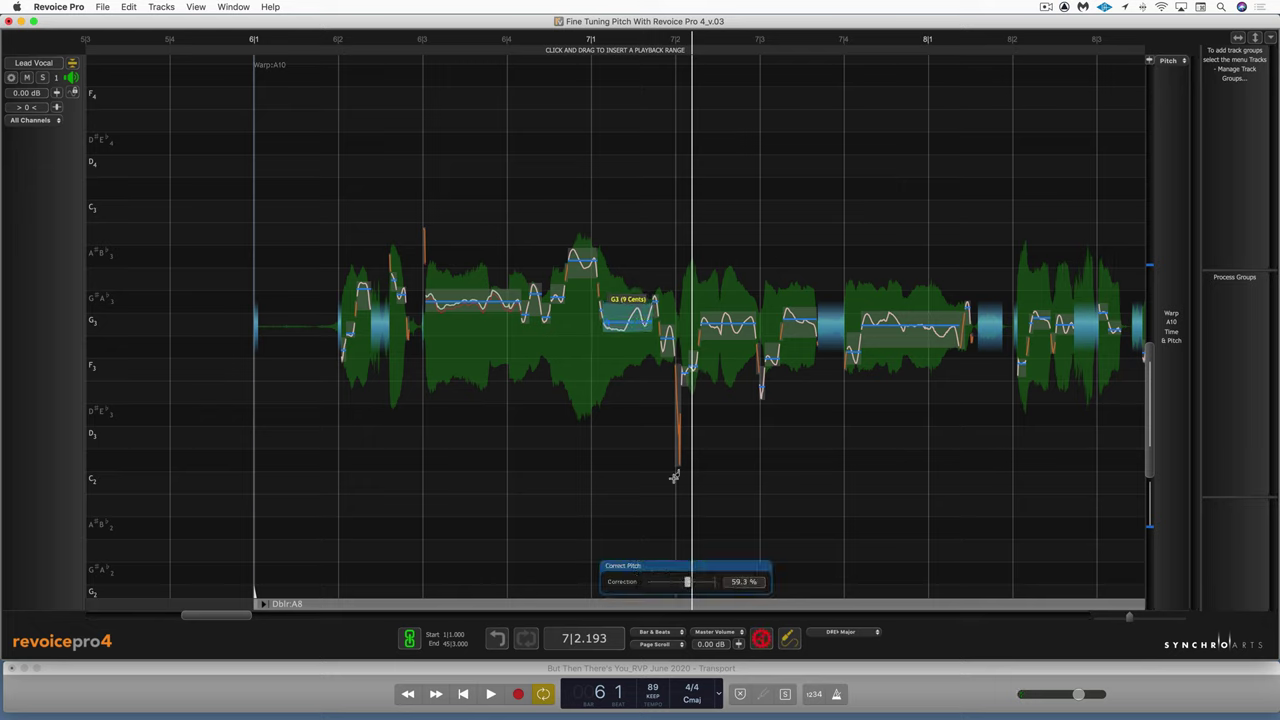
key(space)
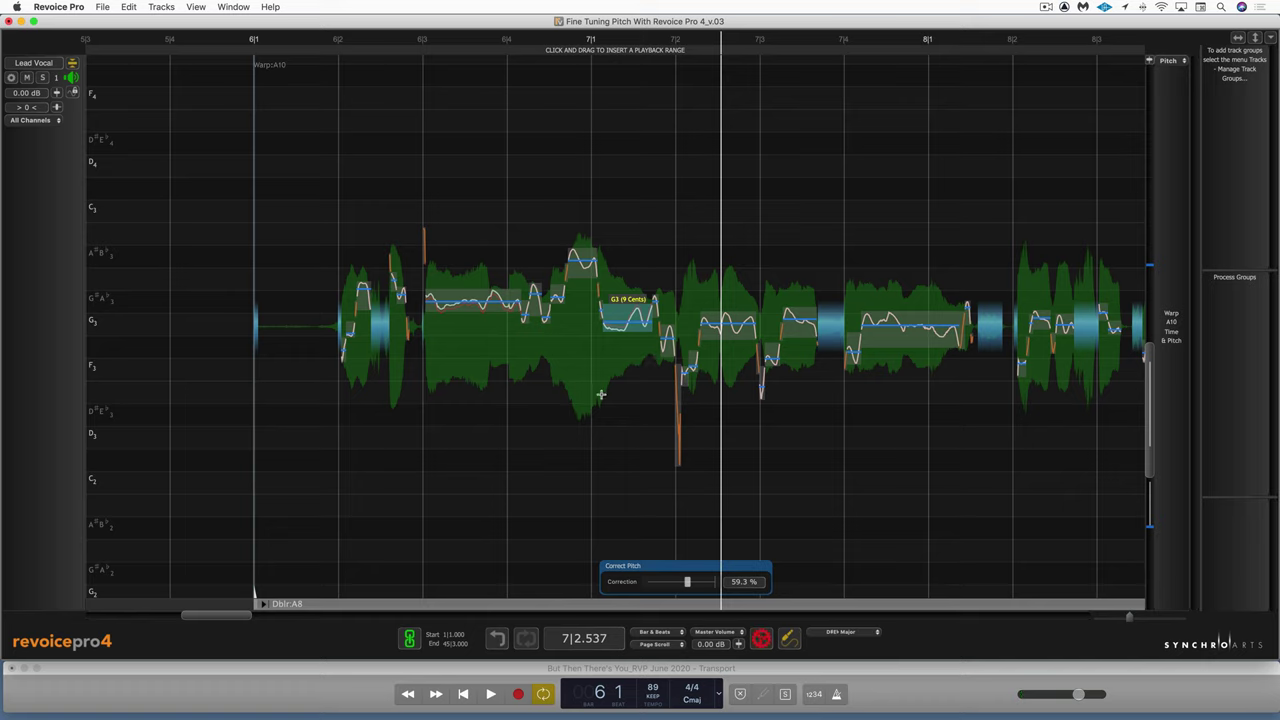
drag(610, 289, 675, 346)
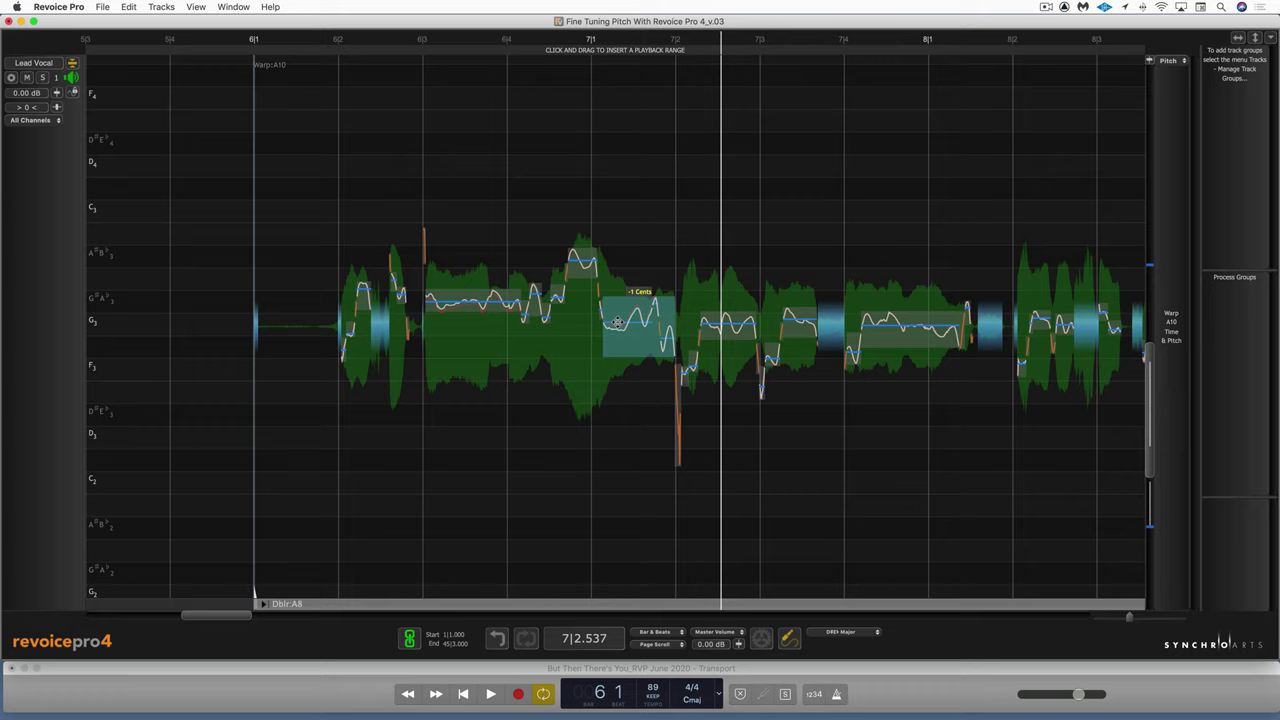
key(space)
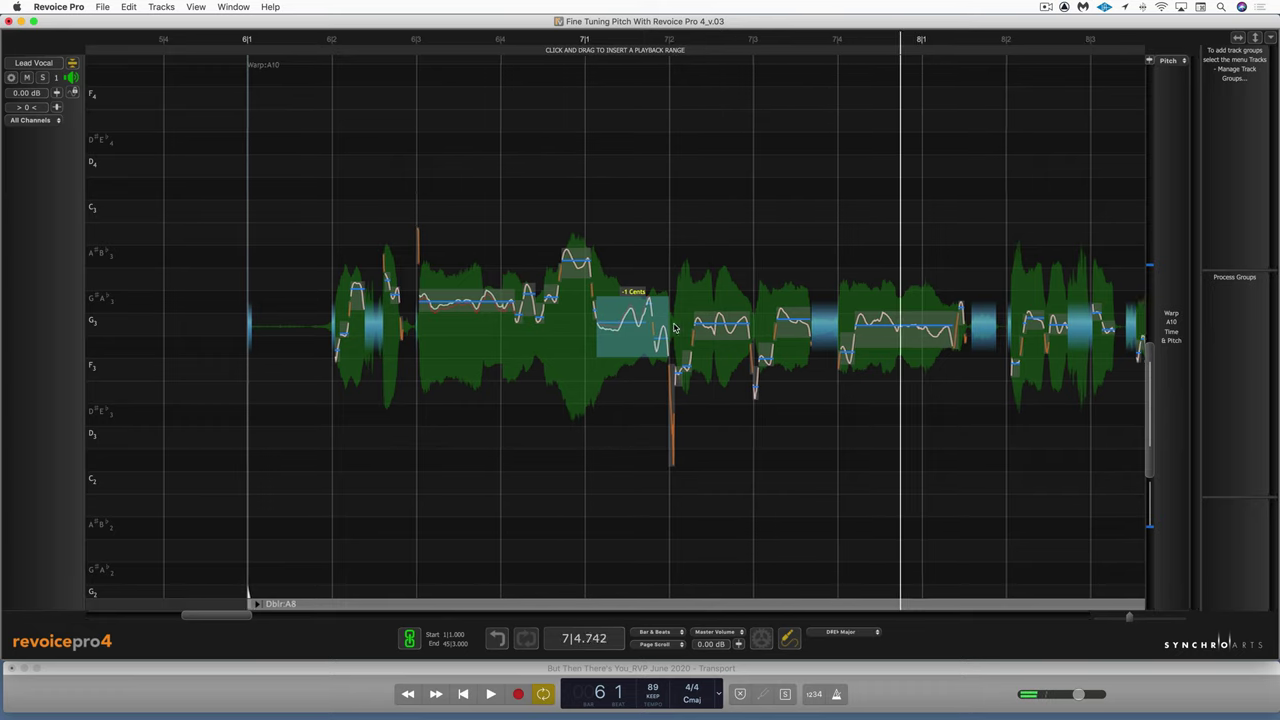
Step: Set 81% pitch correction on the long G3 note near 7|4, then play it back
drag(781, 279, 881, 341)
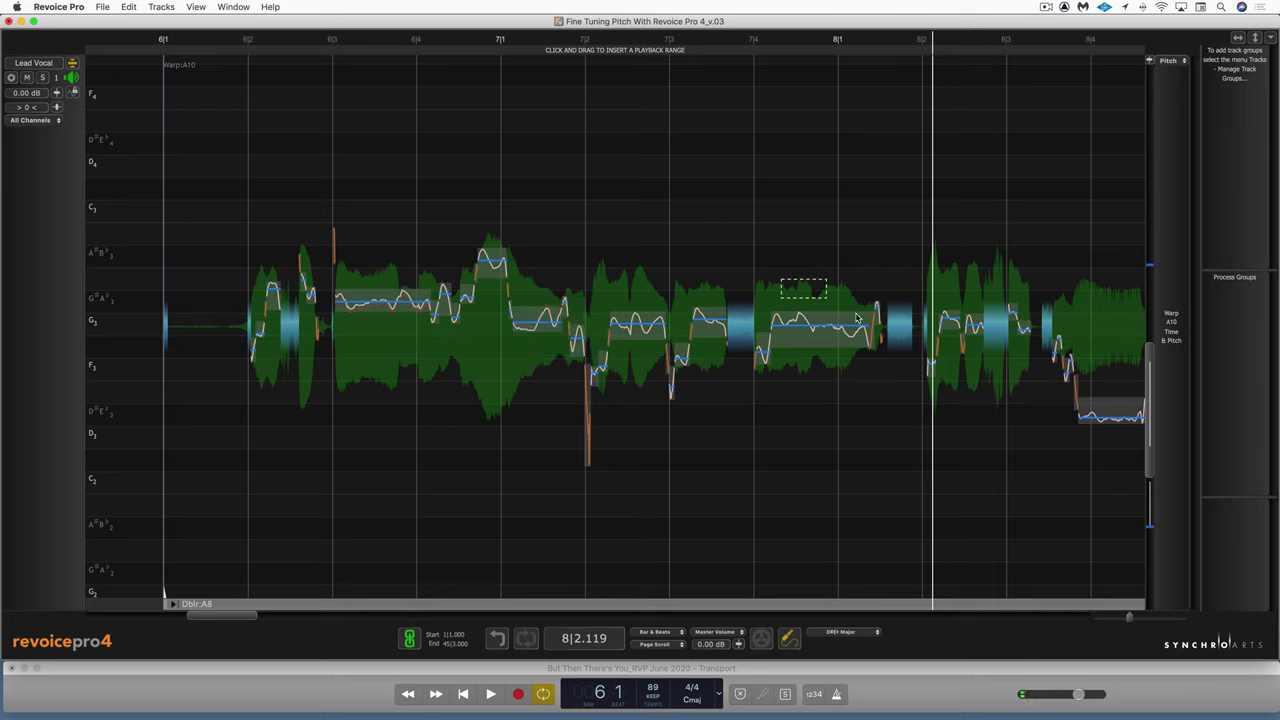
key(ctrl+p)
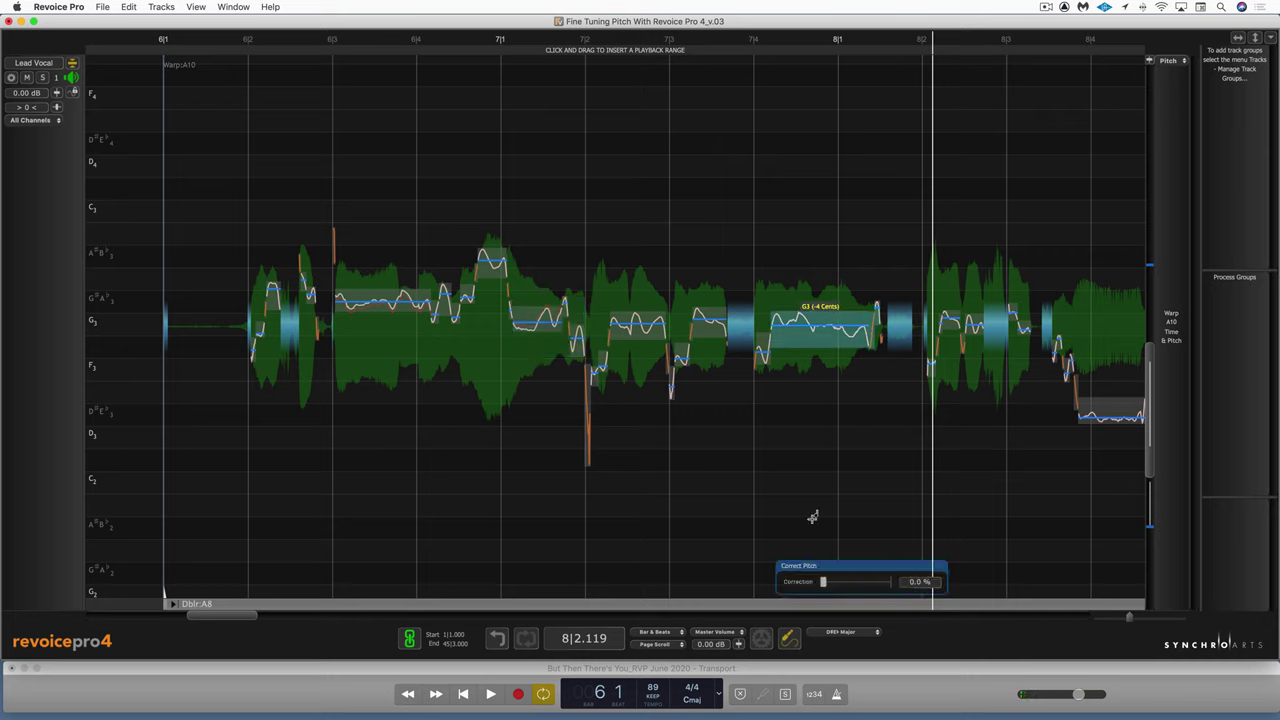
drag(824, 582, 838, 582)
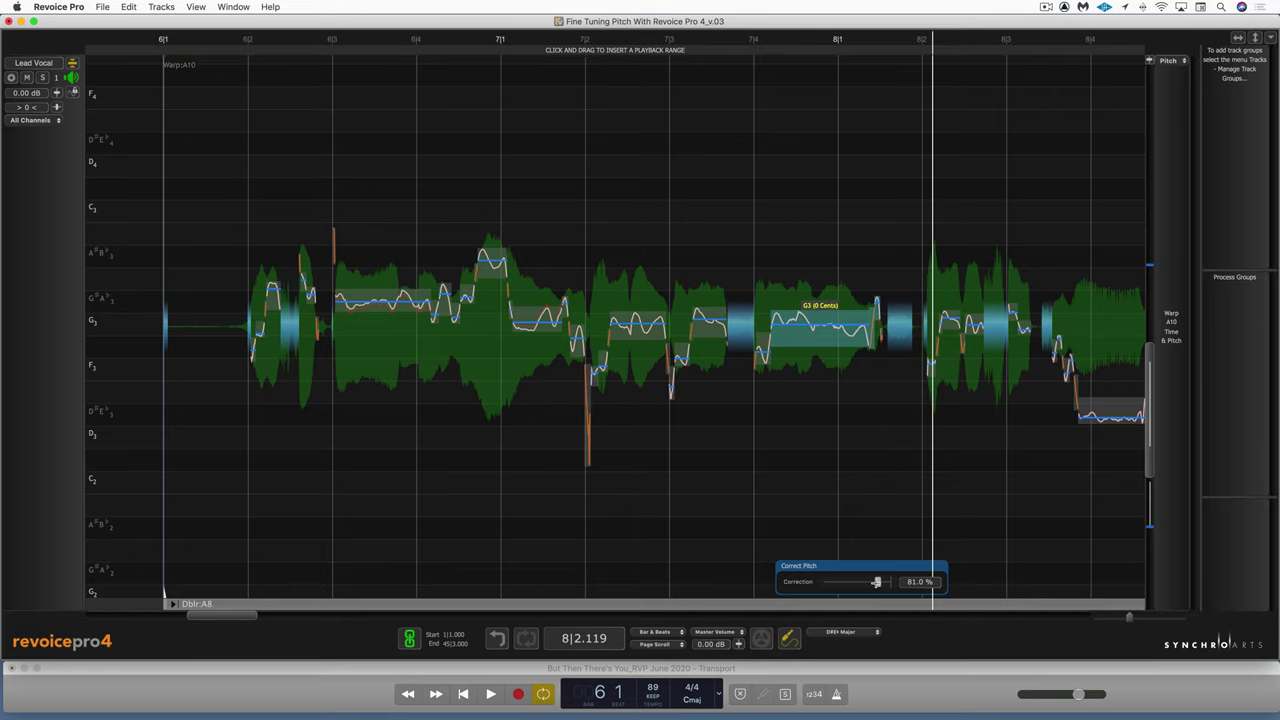
drag(876, 582, 875, 583)
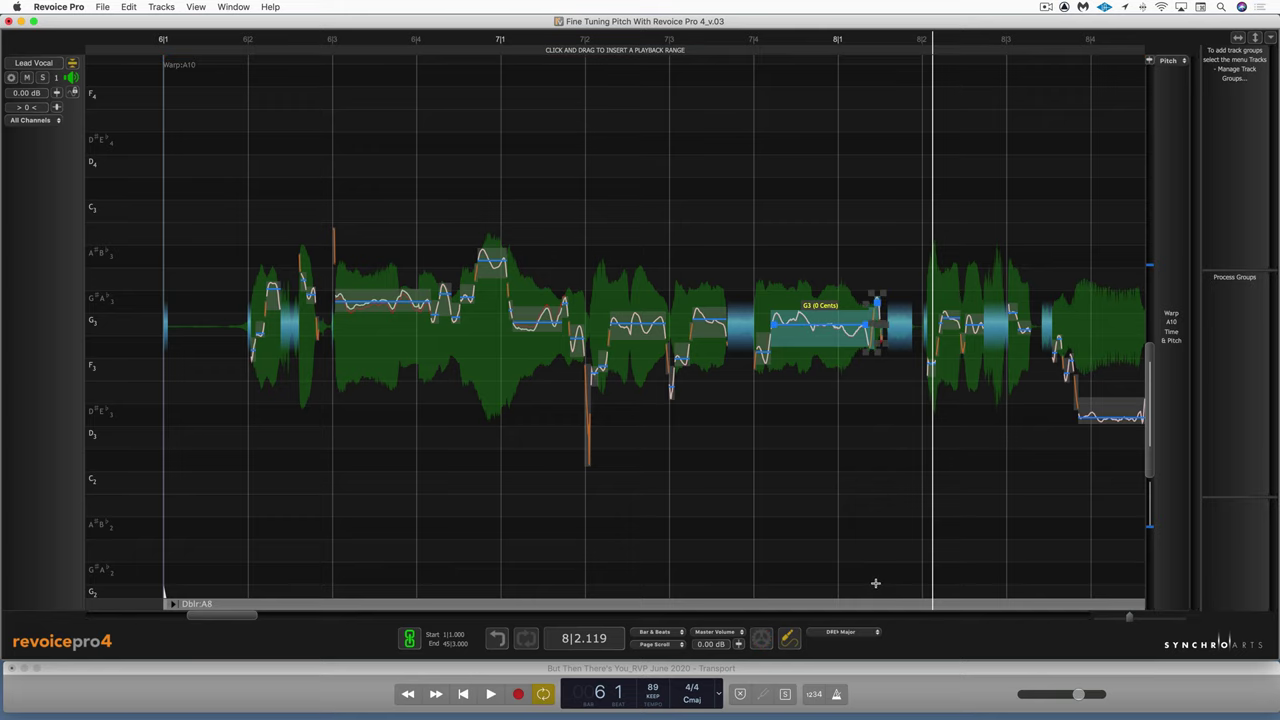
key(space)
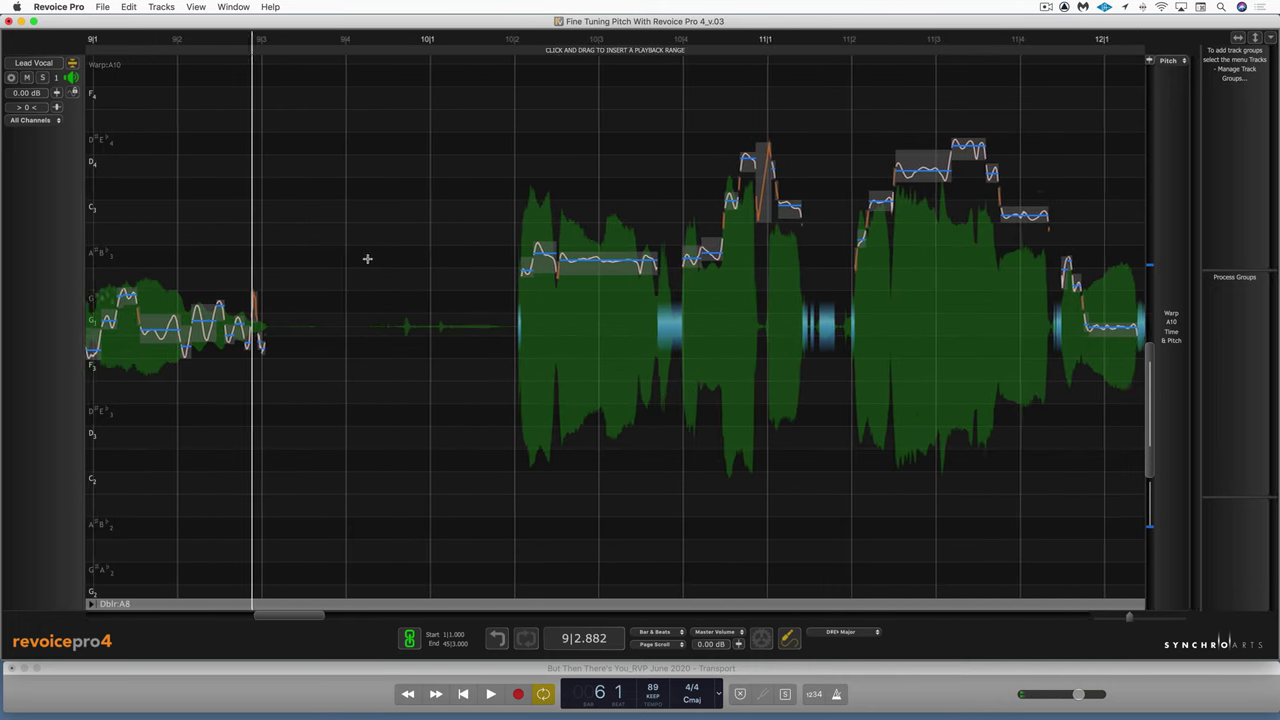
Step: Lower the wavering phrase at 9|2–9|3 to about -2 cents, then select the A♯/B♭3 note near bar 10
scroll(366, 257, left, 5)
key(space)
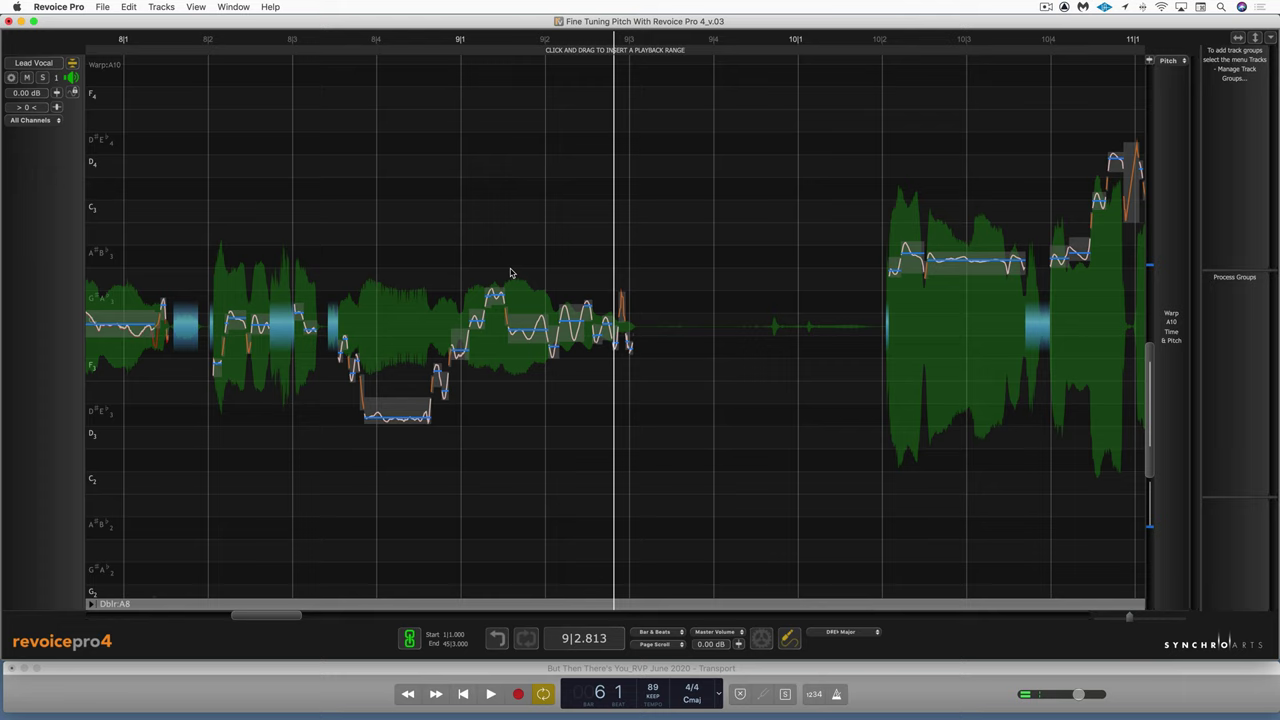
drag(480, 268, 642, 354)
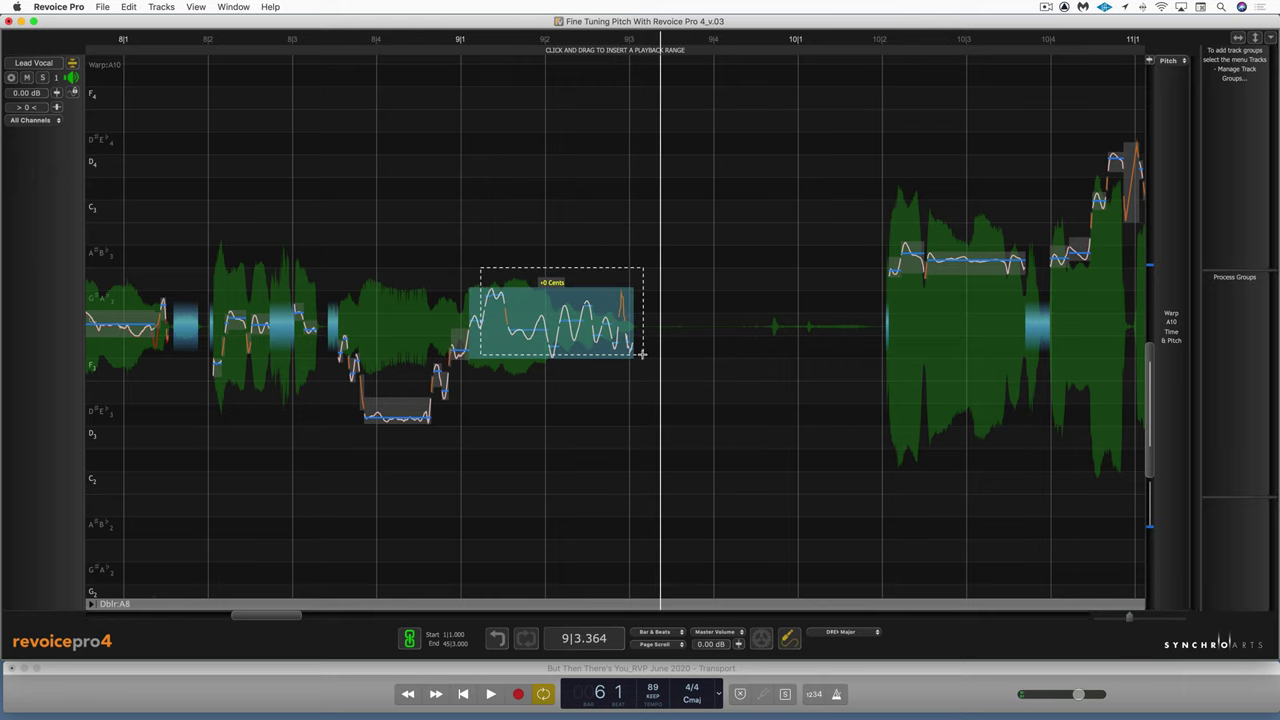
drag(626, 341, 627, 342)
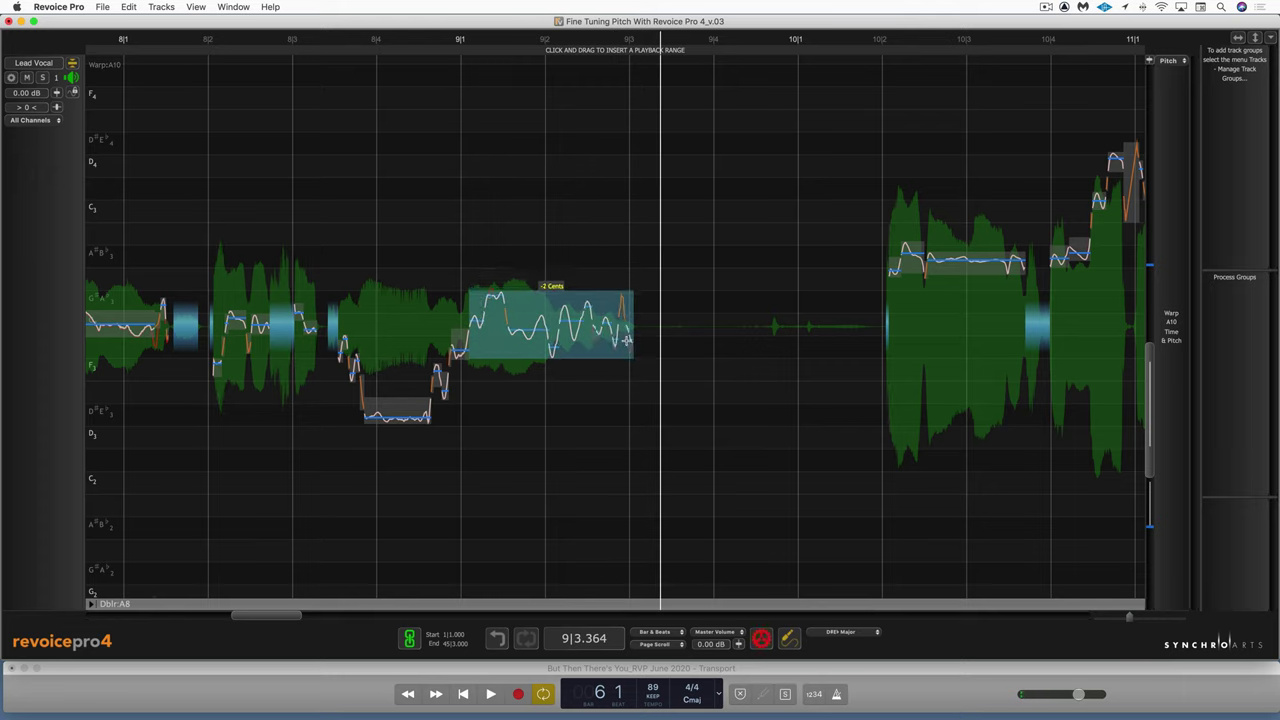
click(323, 166)
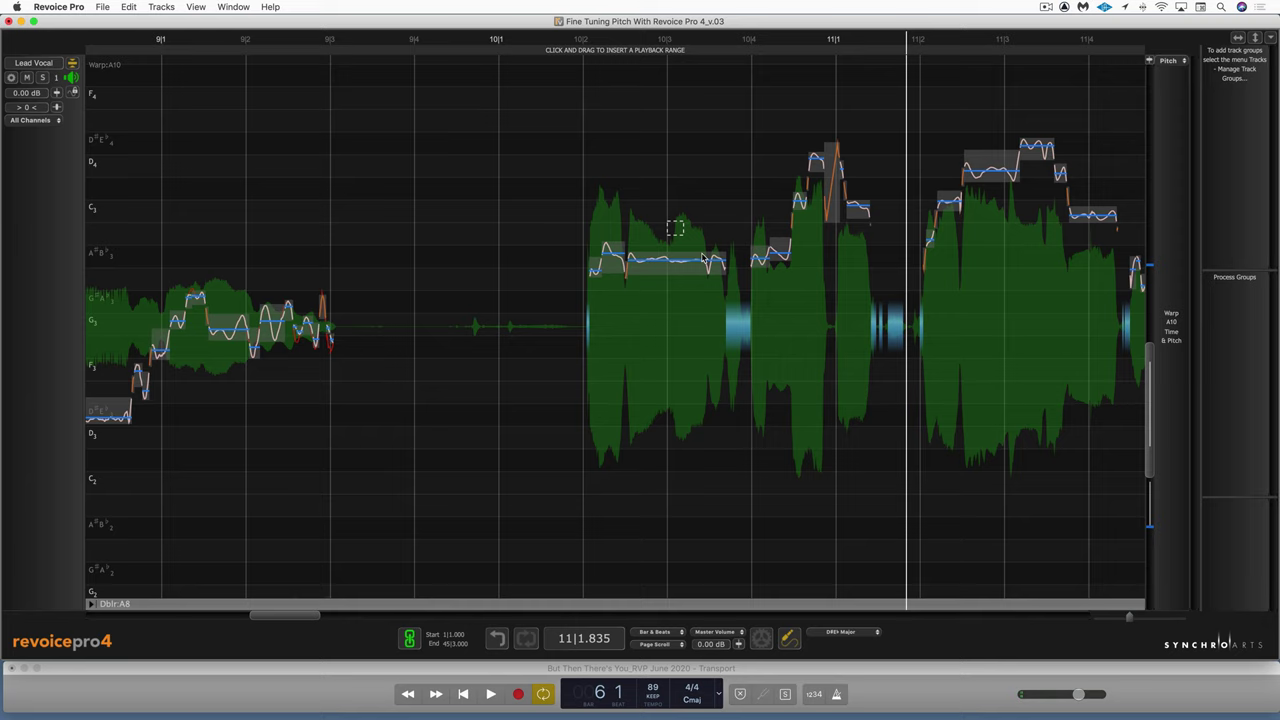
drag(668, 221, 726, 280)
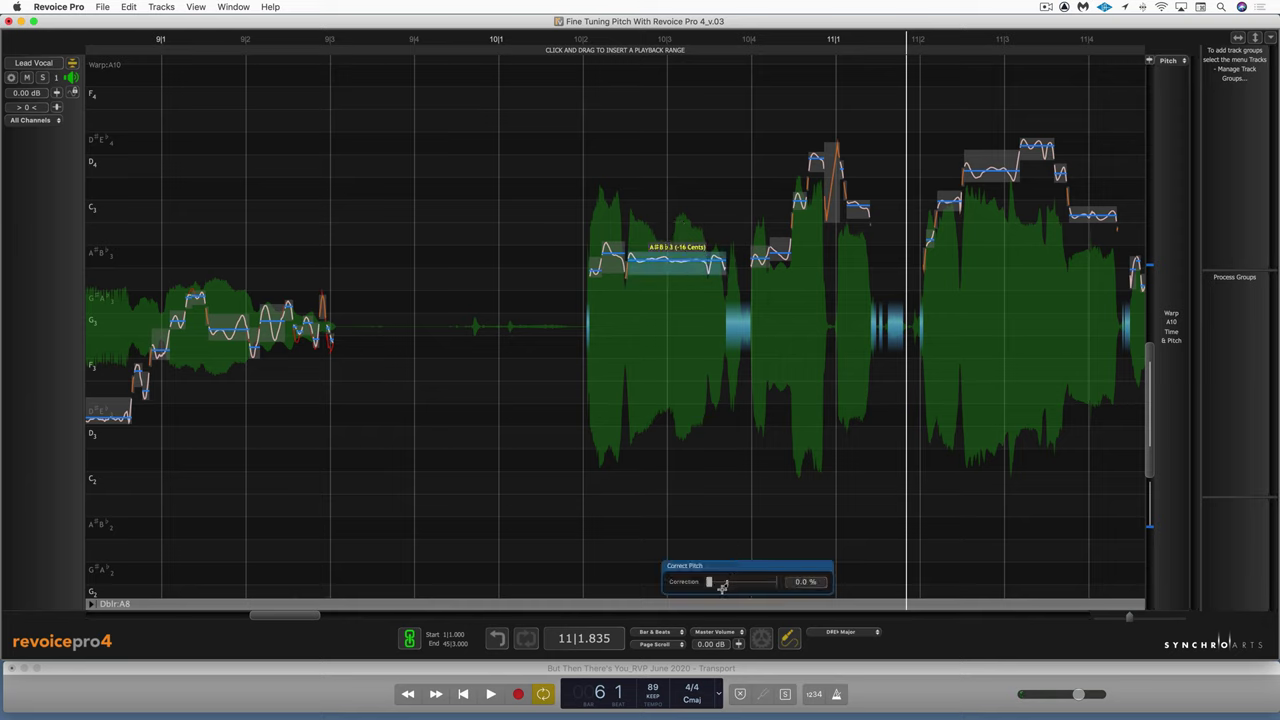
Step: Raise the A♯/B♭3 note's correction to about 74% (-4 cents) and play it back
drag(711, 582, 753, 580)
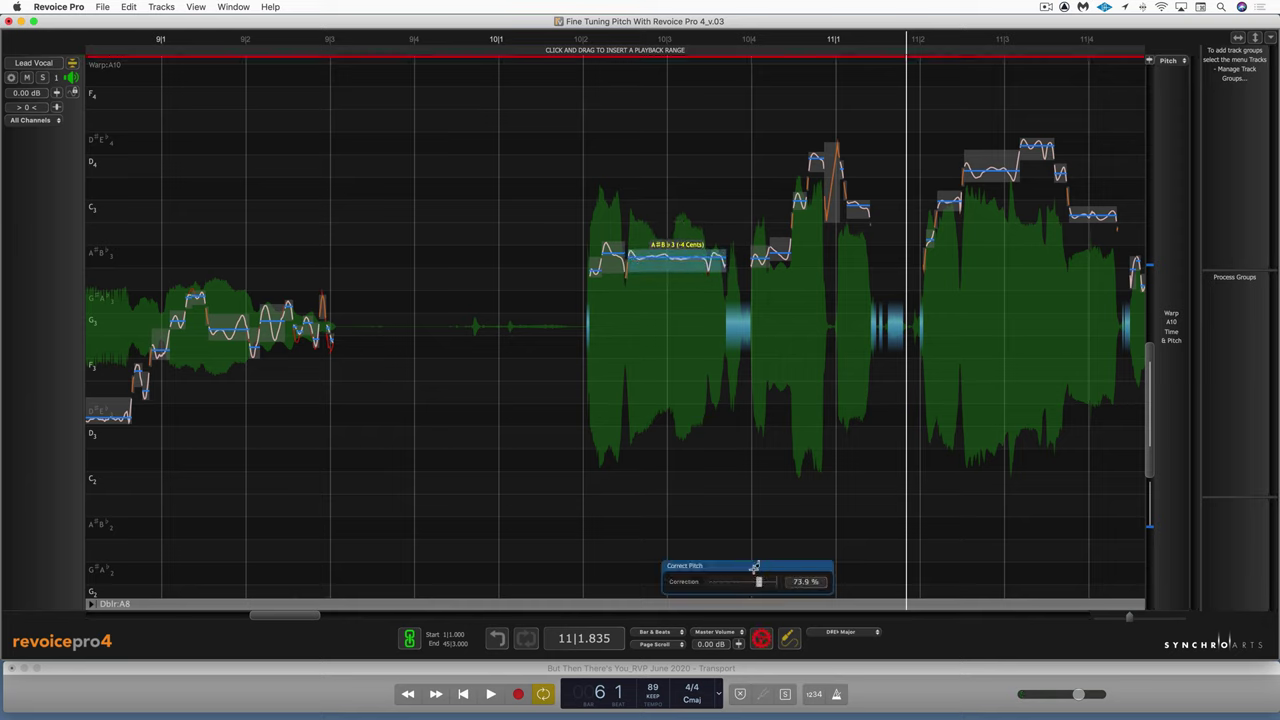
key(space)
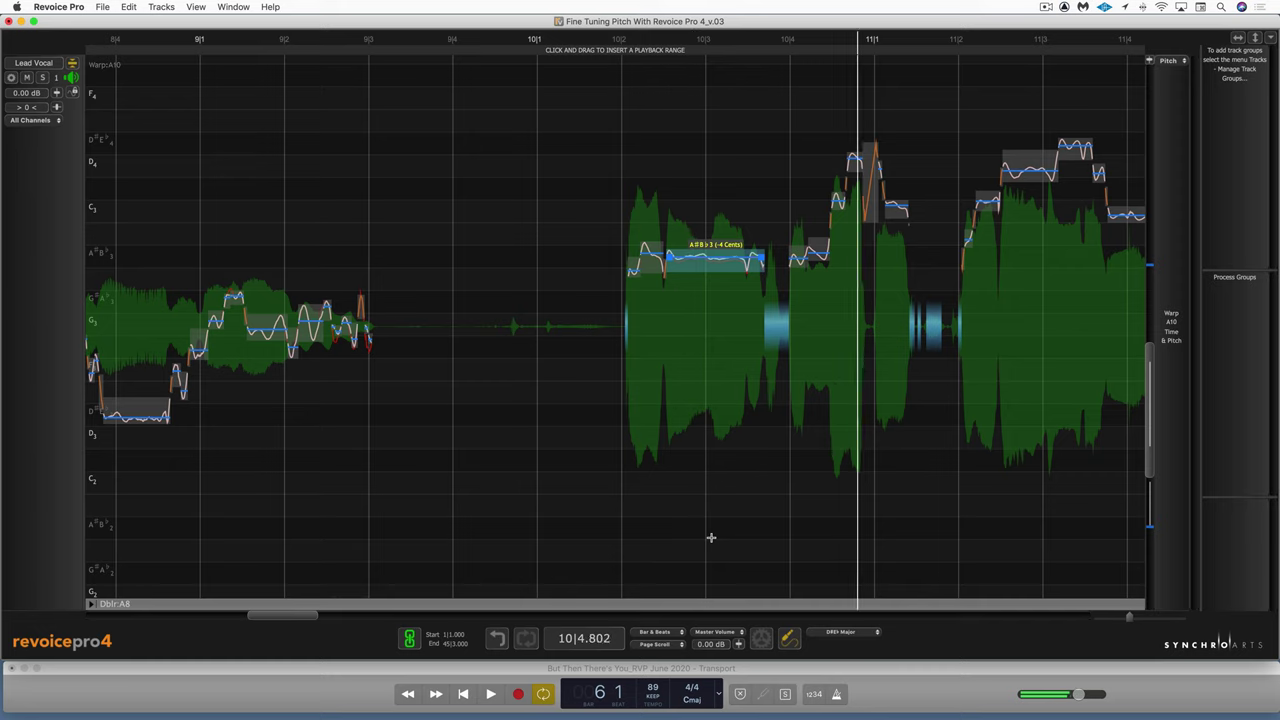
Step: Select the high notes around bar 11|1 and loop playback over them
drag(810, 135, 895, 253)
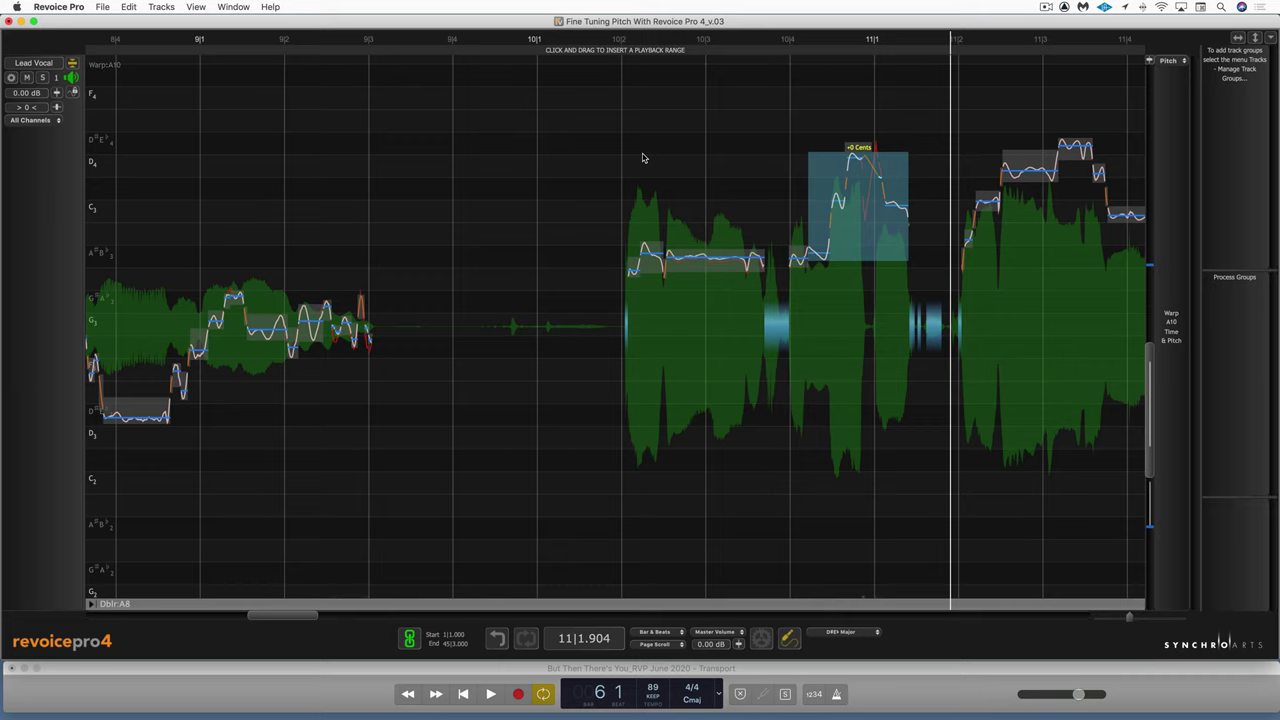
key(space)
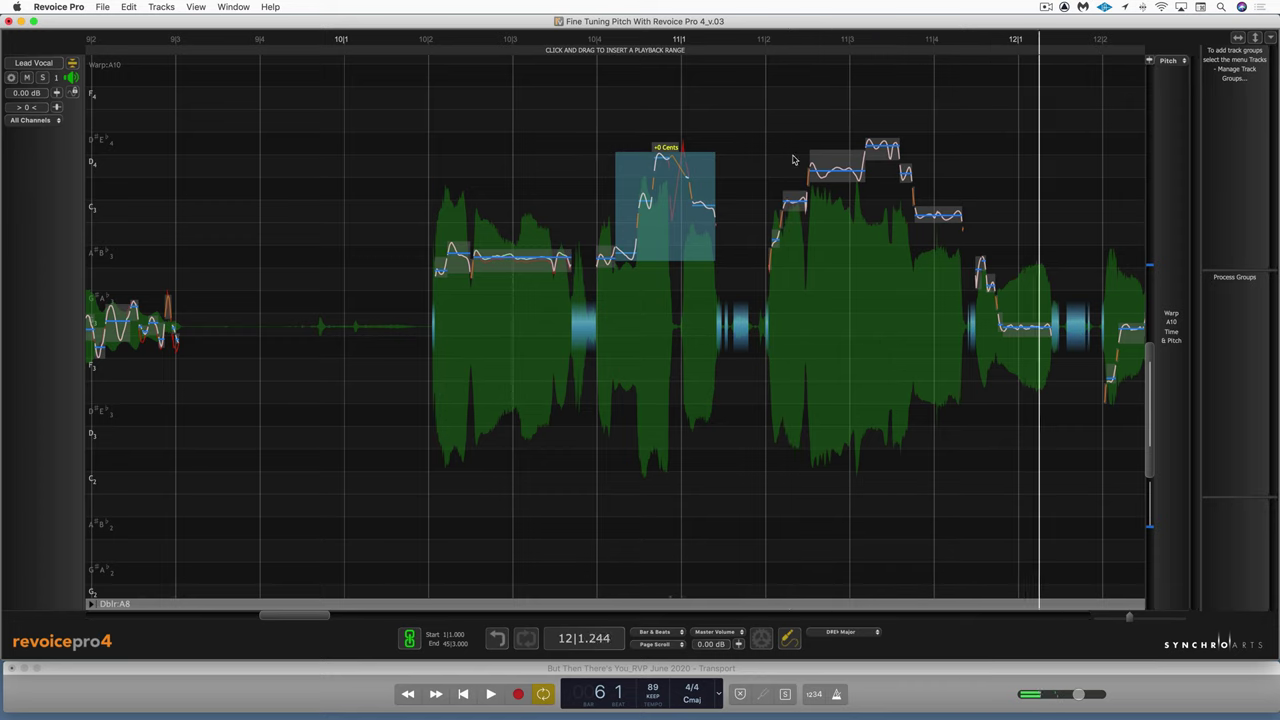
Step: Correct the rising notes leading into bar 11|3 by about 67.6%, then audition them
click(770, 111)
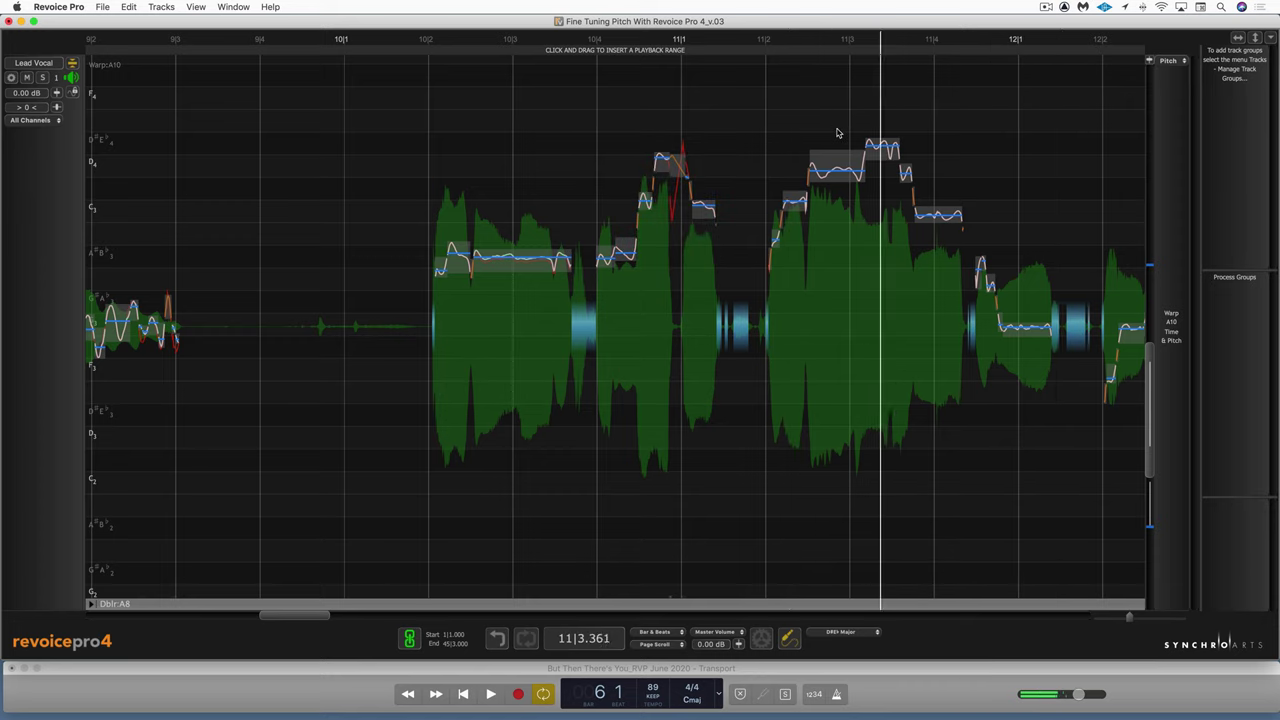
drag(833, 124, 980, 245)
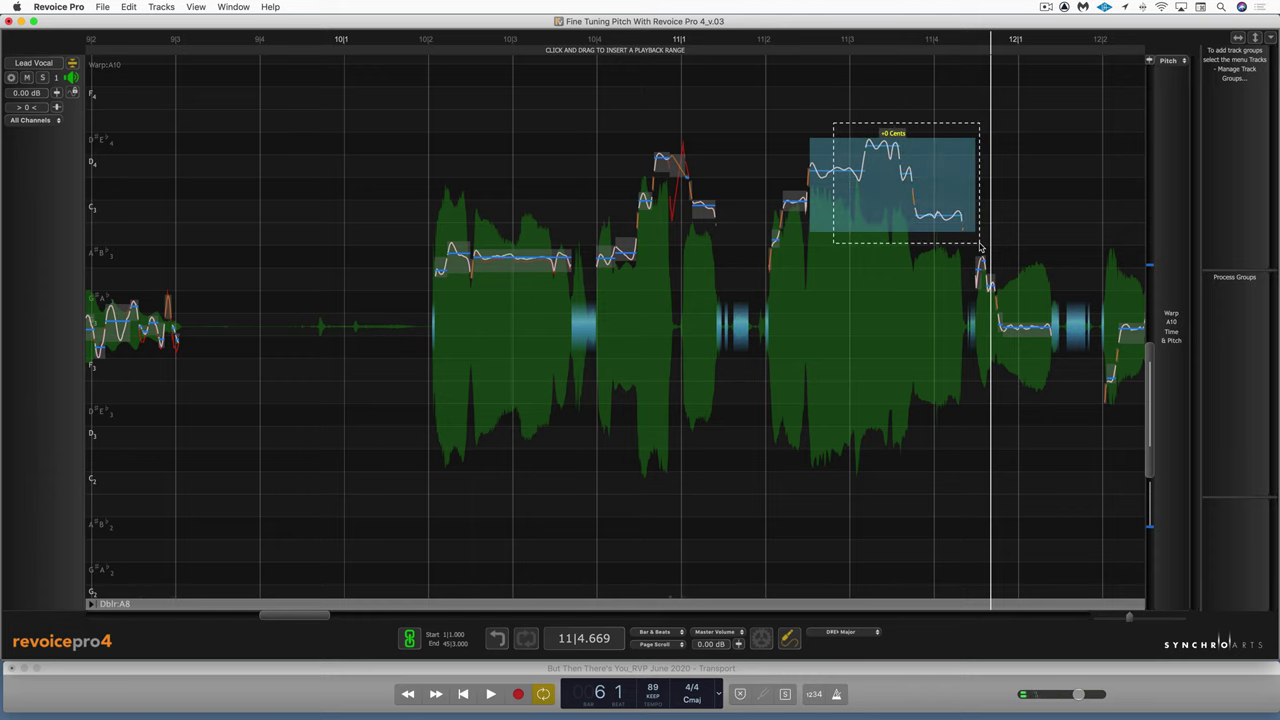
click(747, 111)
click(747, 111)
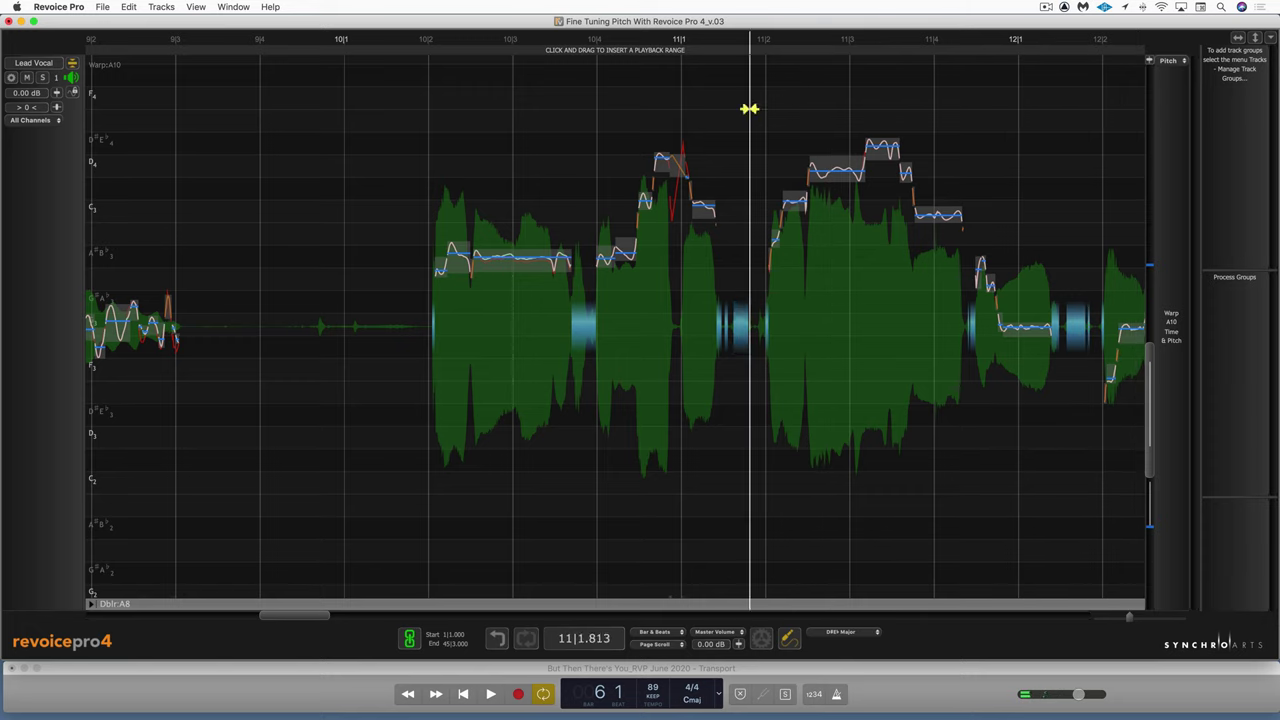
drag(768, 139, 825, 233)
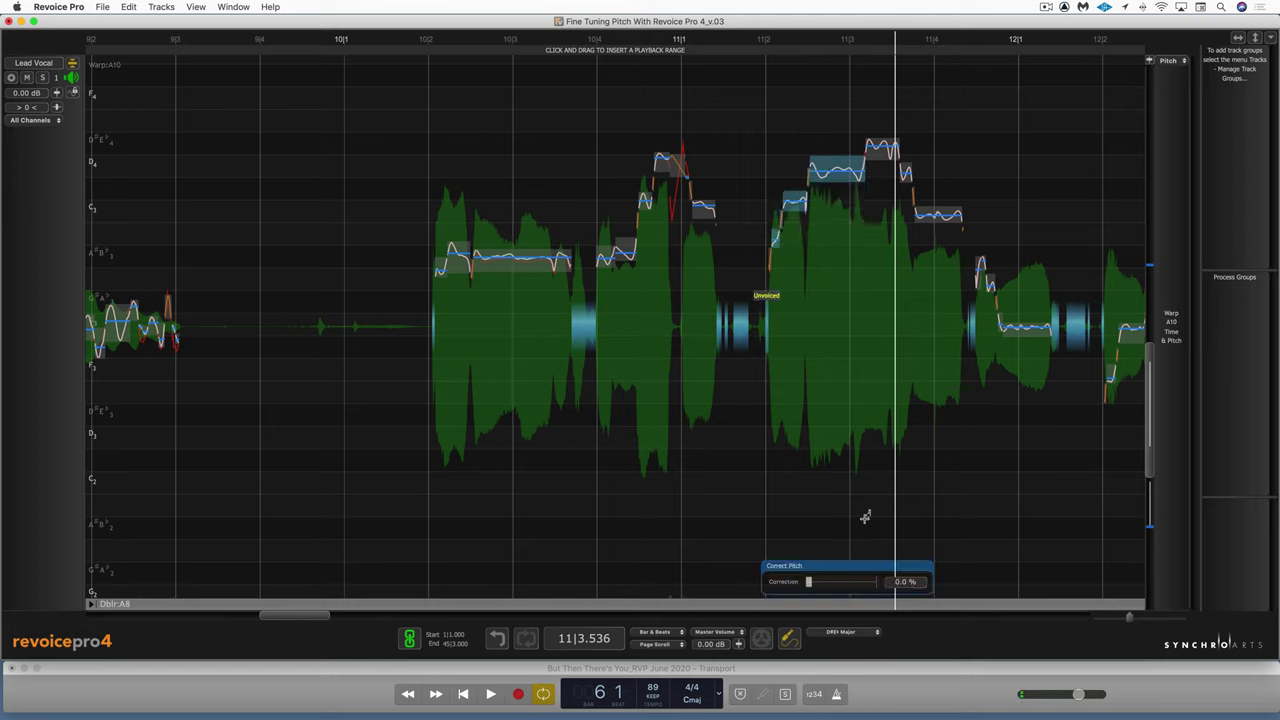
drag(807, 581, 821, 581)
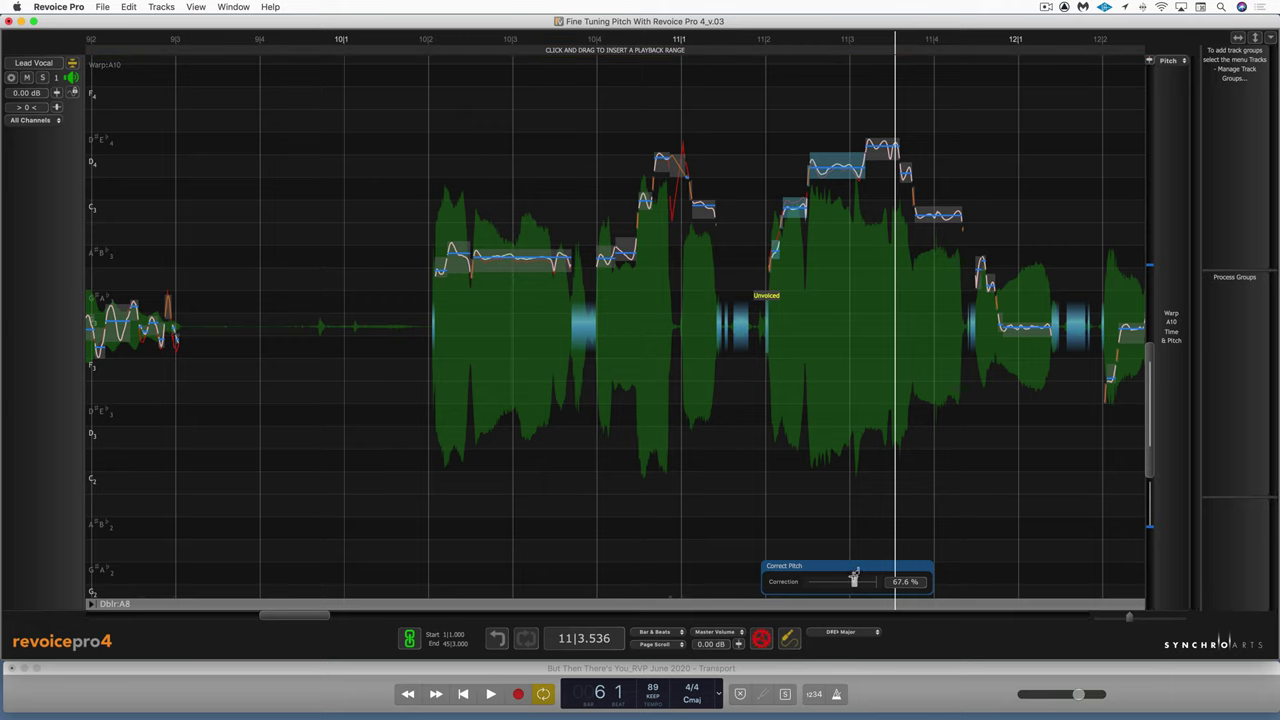
key(space)
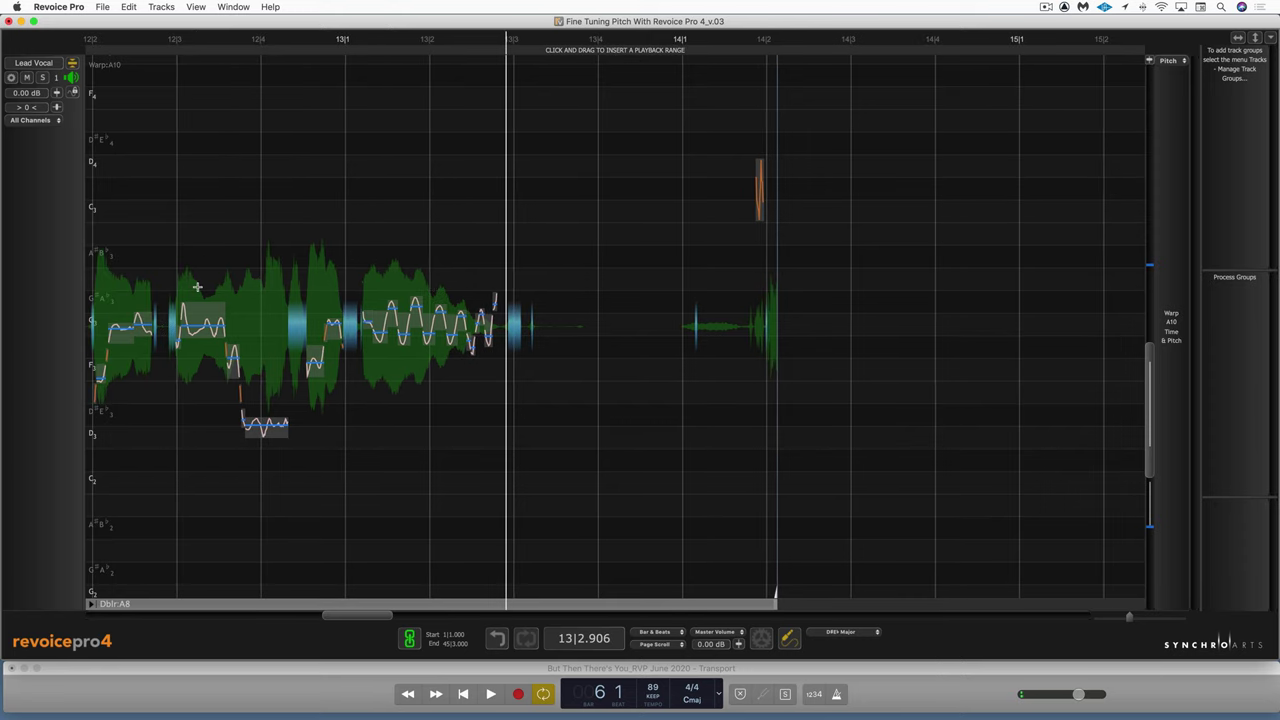
drag(197, 287, 292, 434)
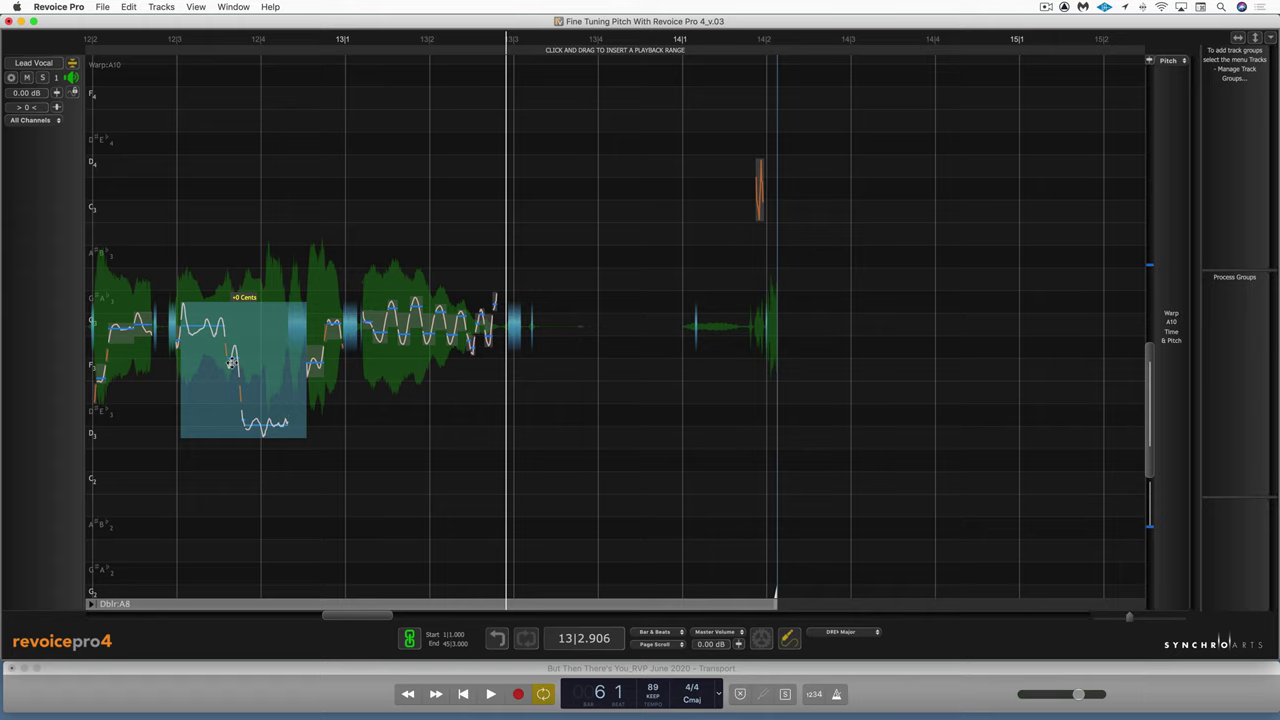
click(155, 263)
scroll(459, 243, left, 5)
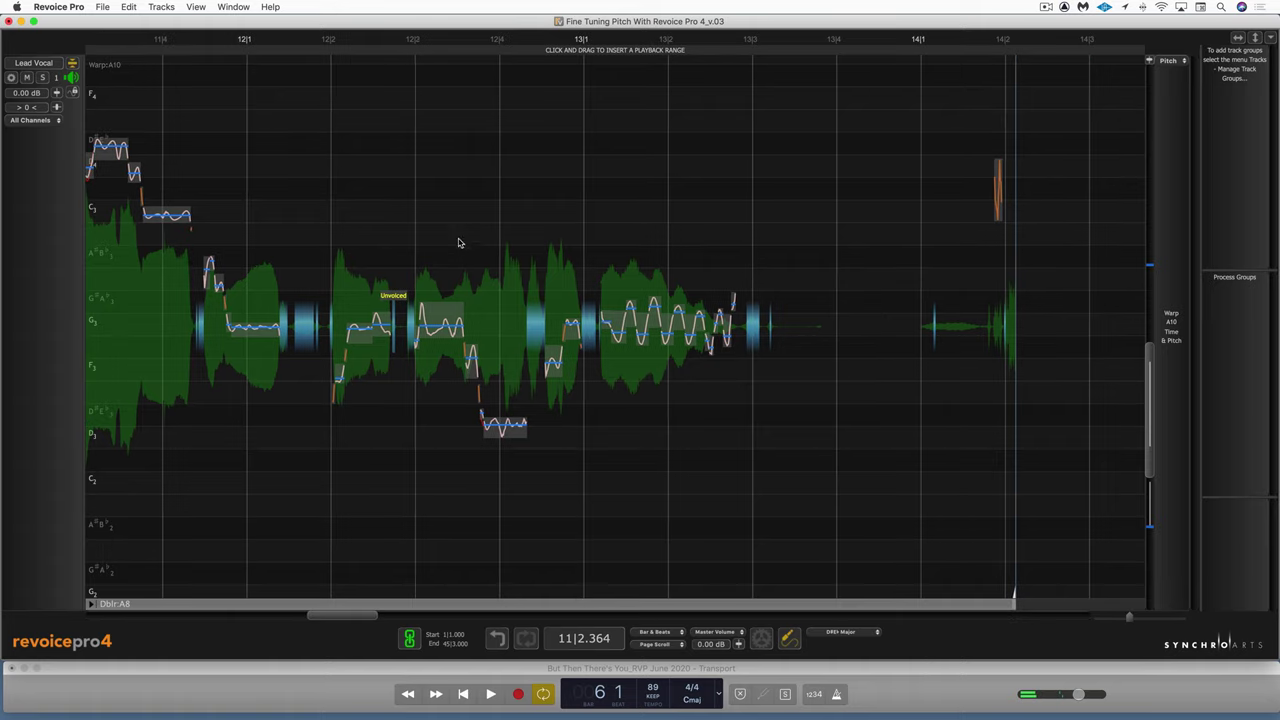
click(305, 200)
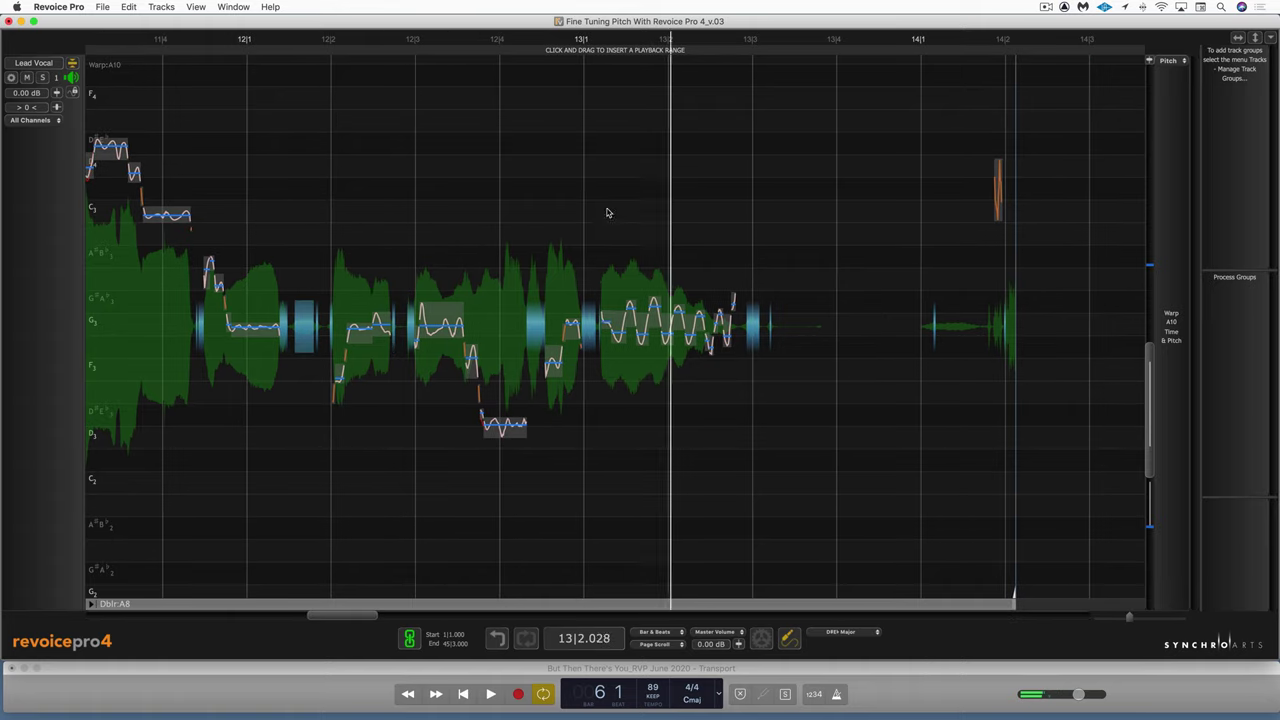
mouse_move(600, 286)
mouse_down()
mouse_move(756, 356)
mouse_move(717, 330)
mouse_up()
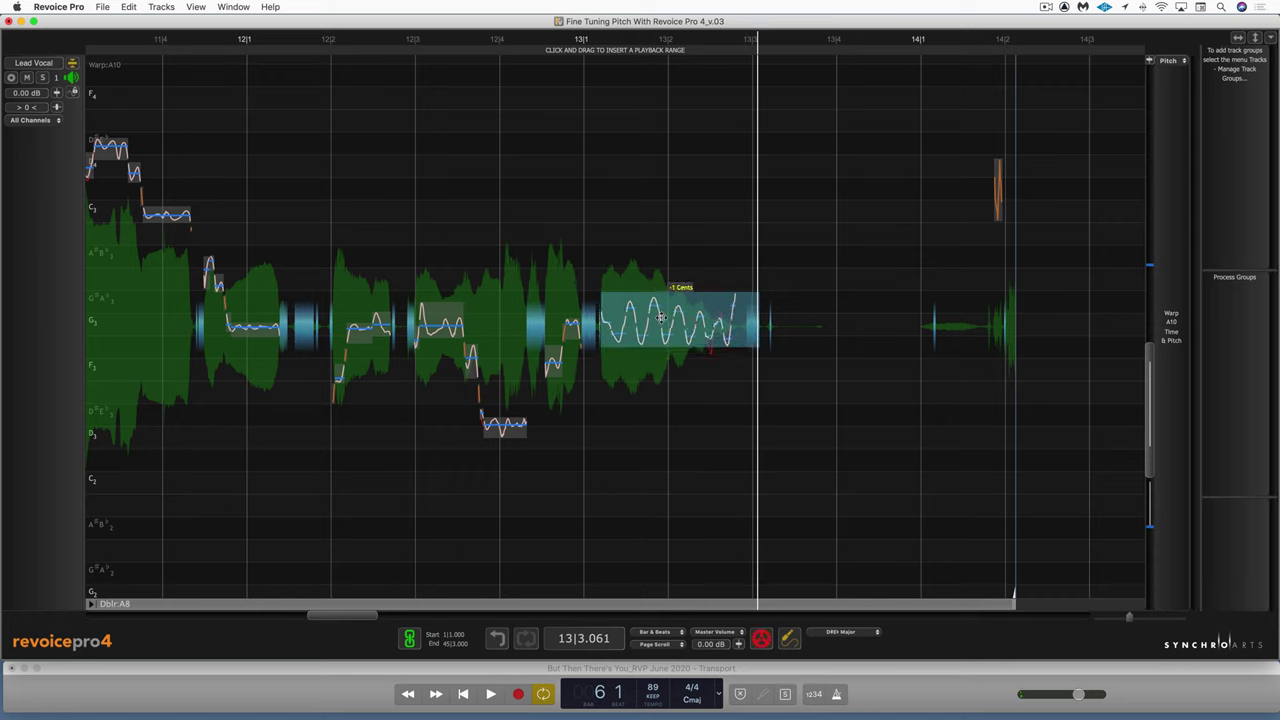
click(475, 192)
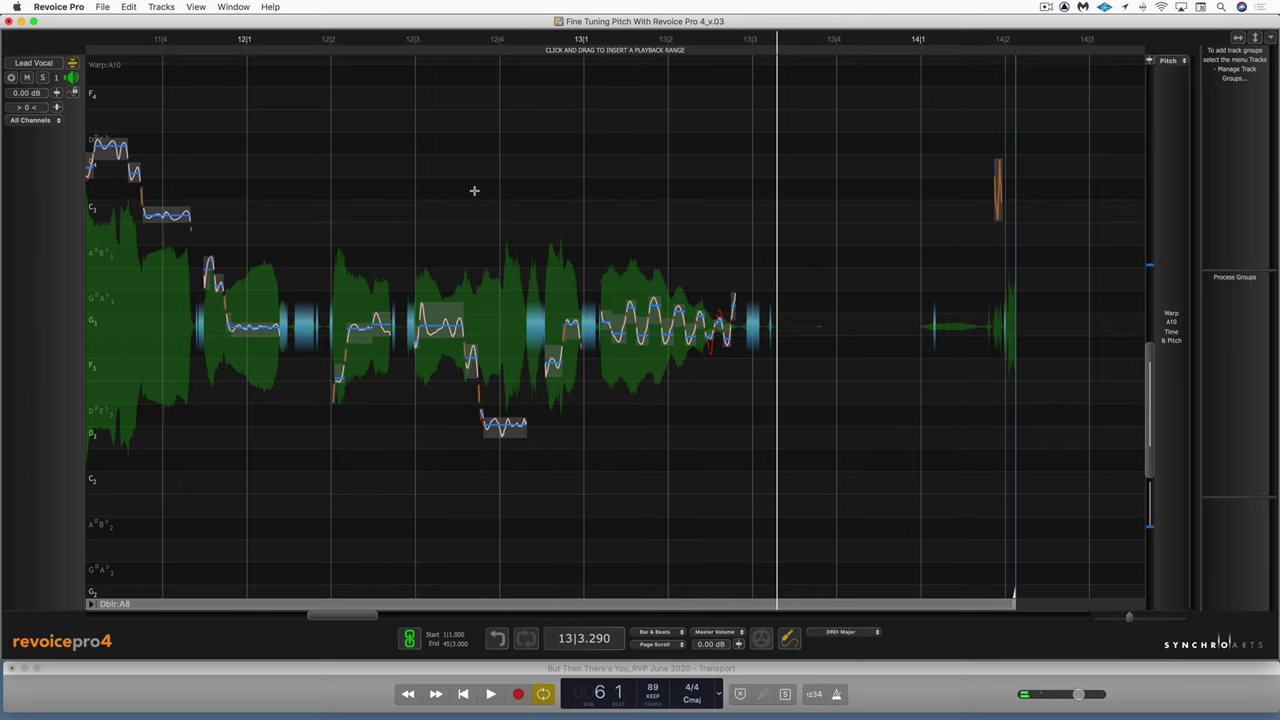
Step: Play and stop the song from bar 6 in Logic, then show the Doubled Track lane alongside the lead vocal
click(674, 676)
key(space)
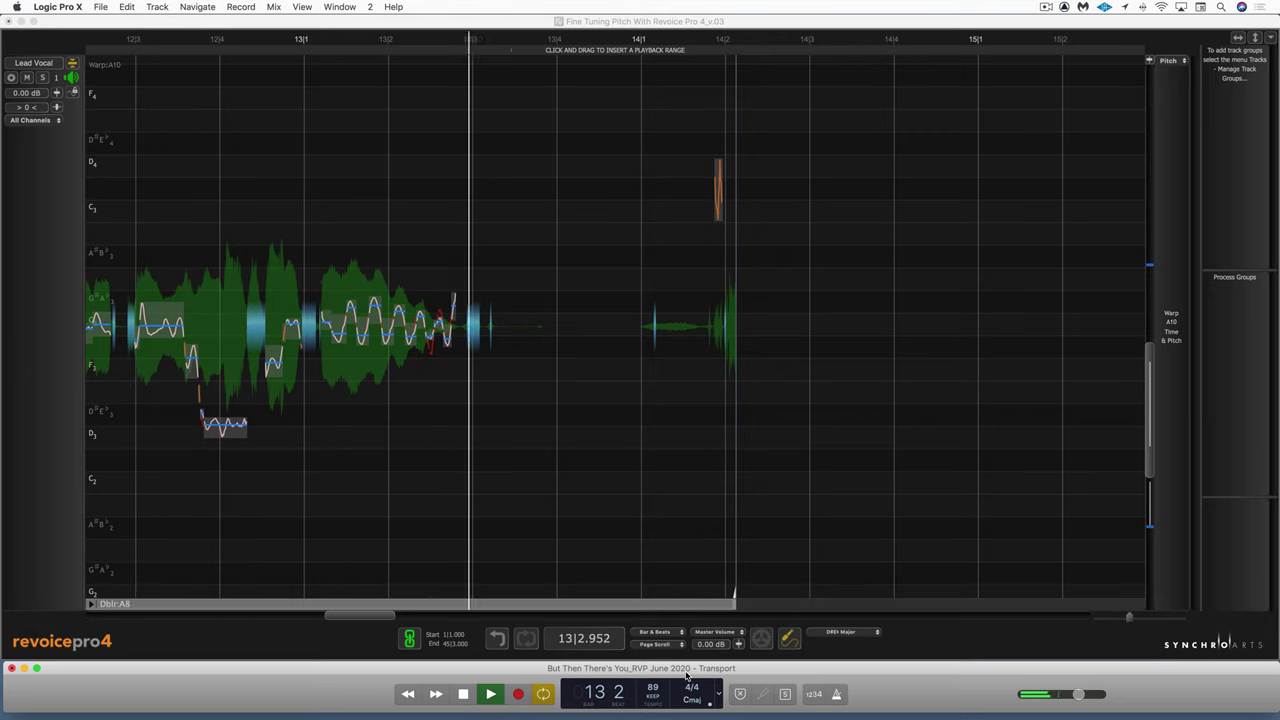
key(space)
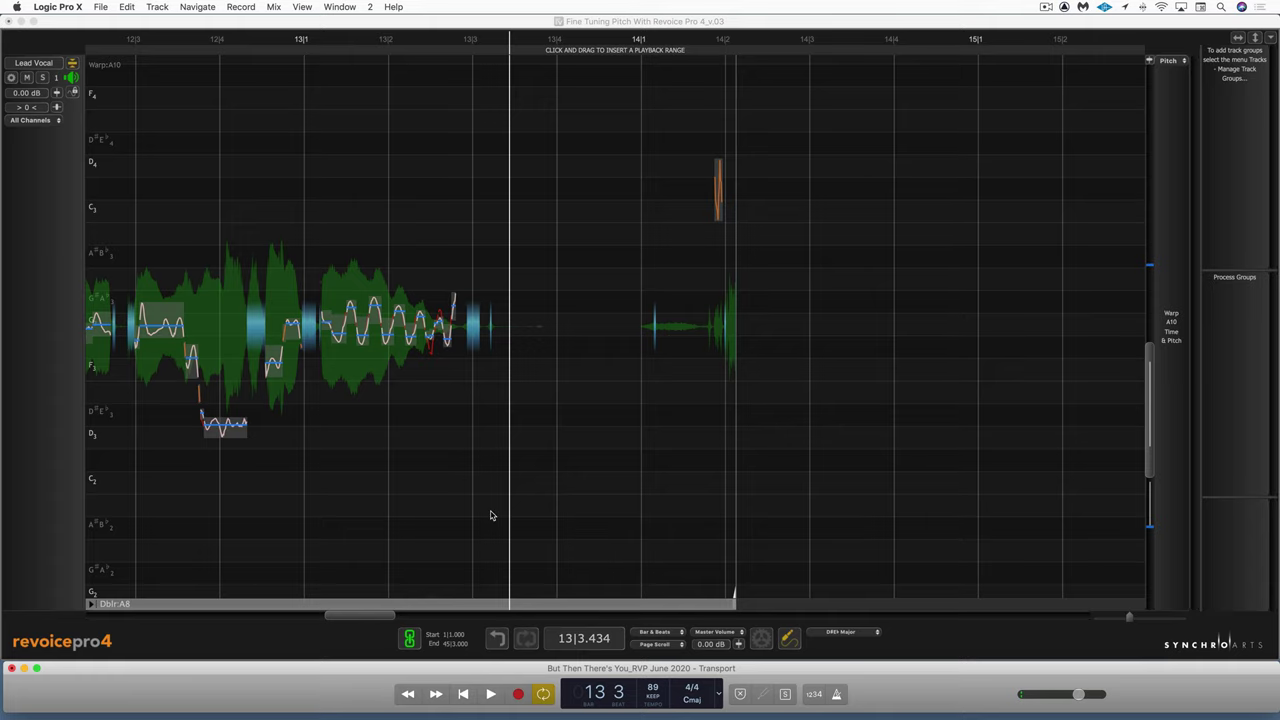
click(494, 473)
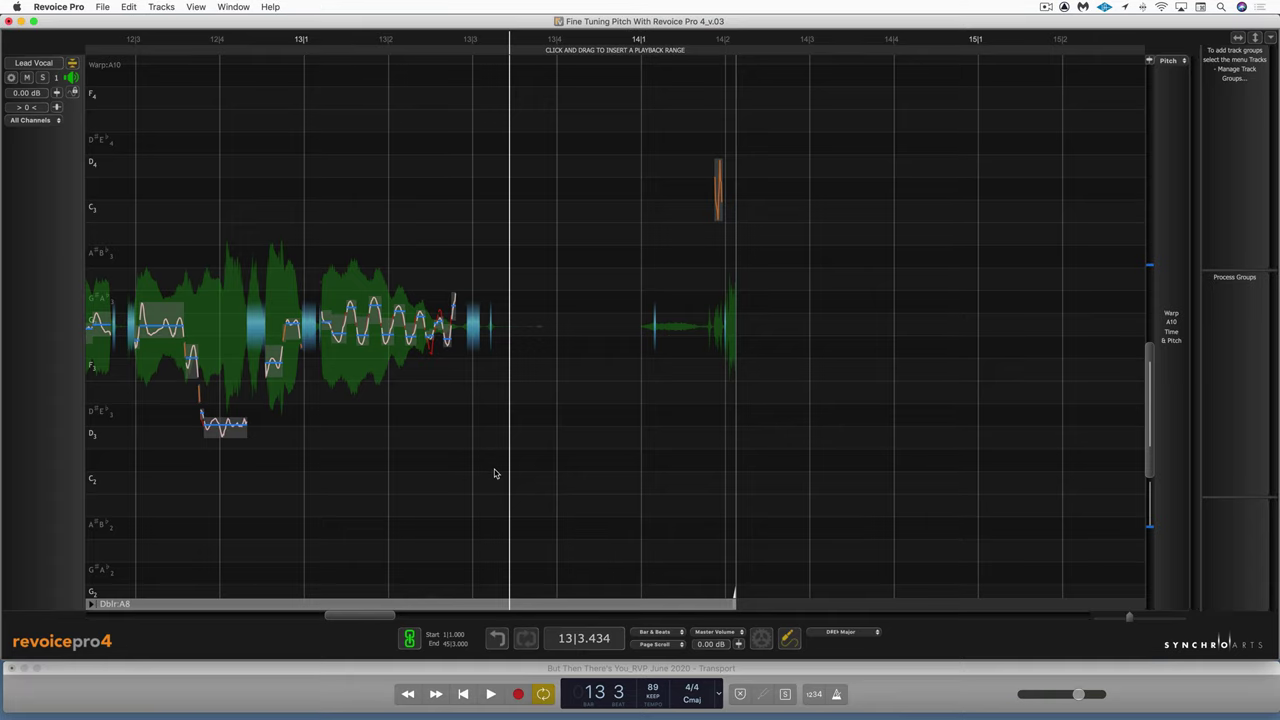
click(72, 63)
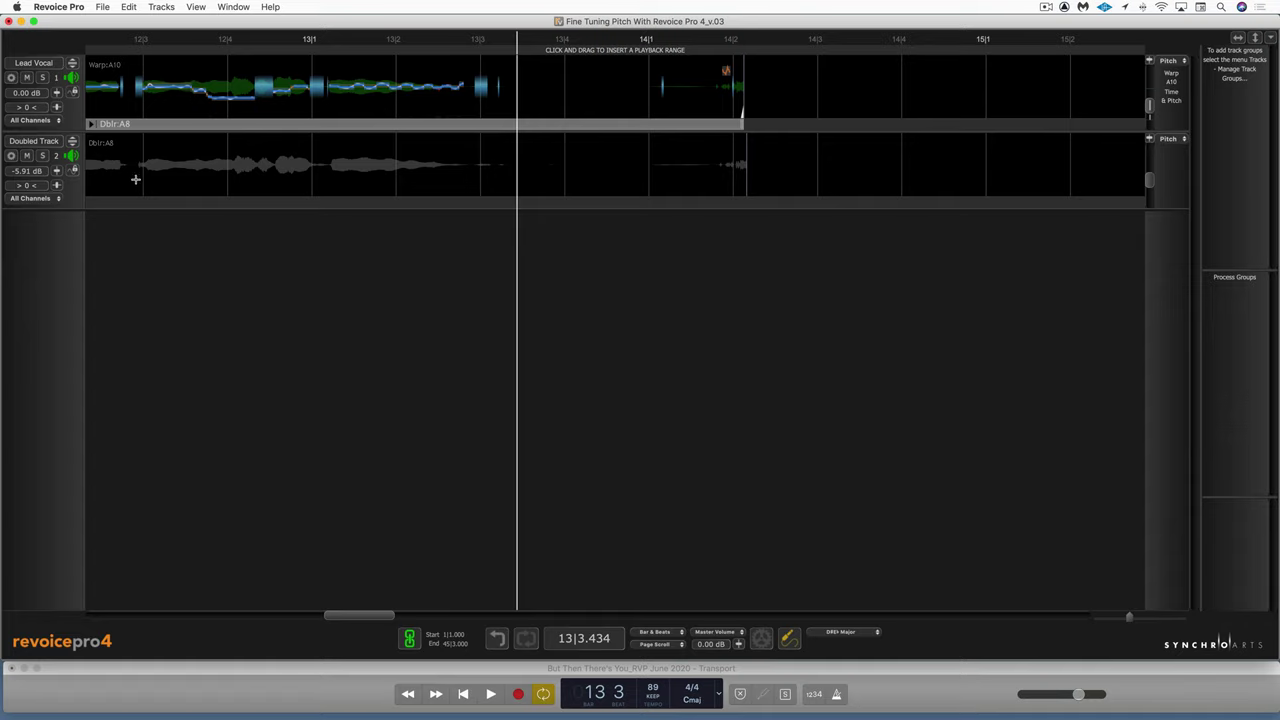
Step: Play both vocals from Logic, then set the Doubled Track volume to -6.86 dB
click(391, 670)
key(space)
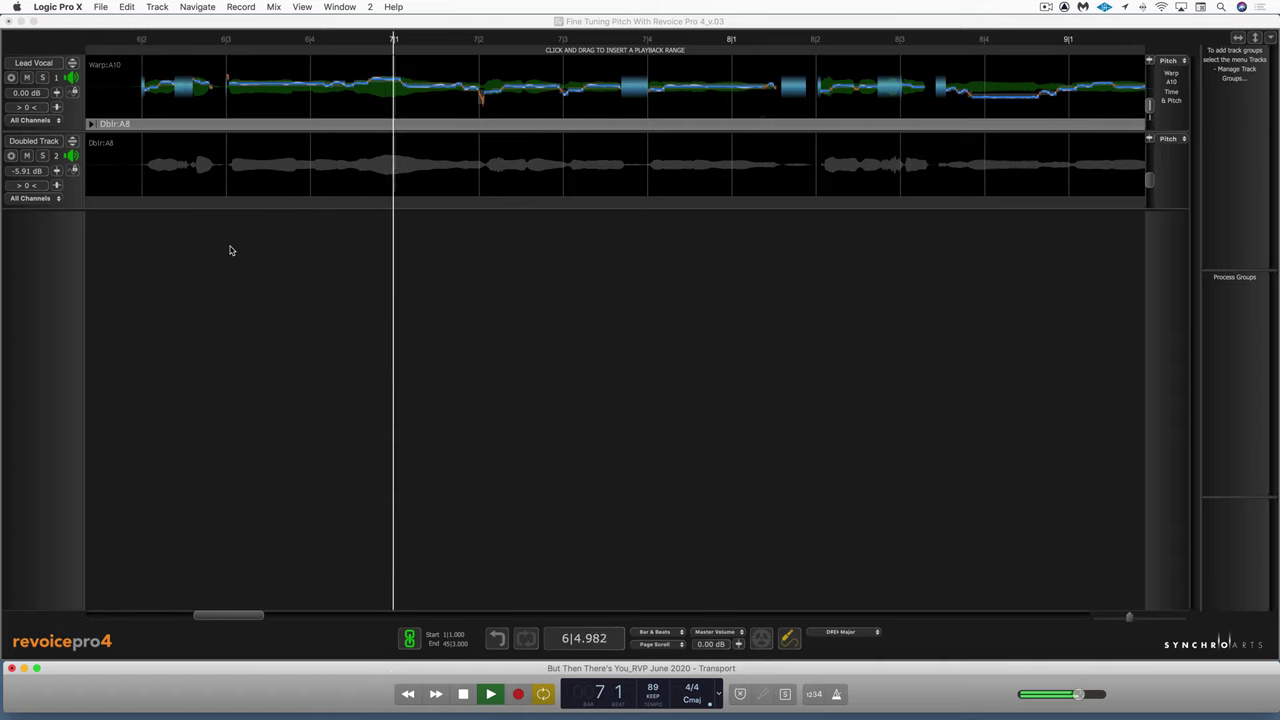
click(194, 226)
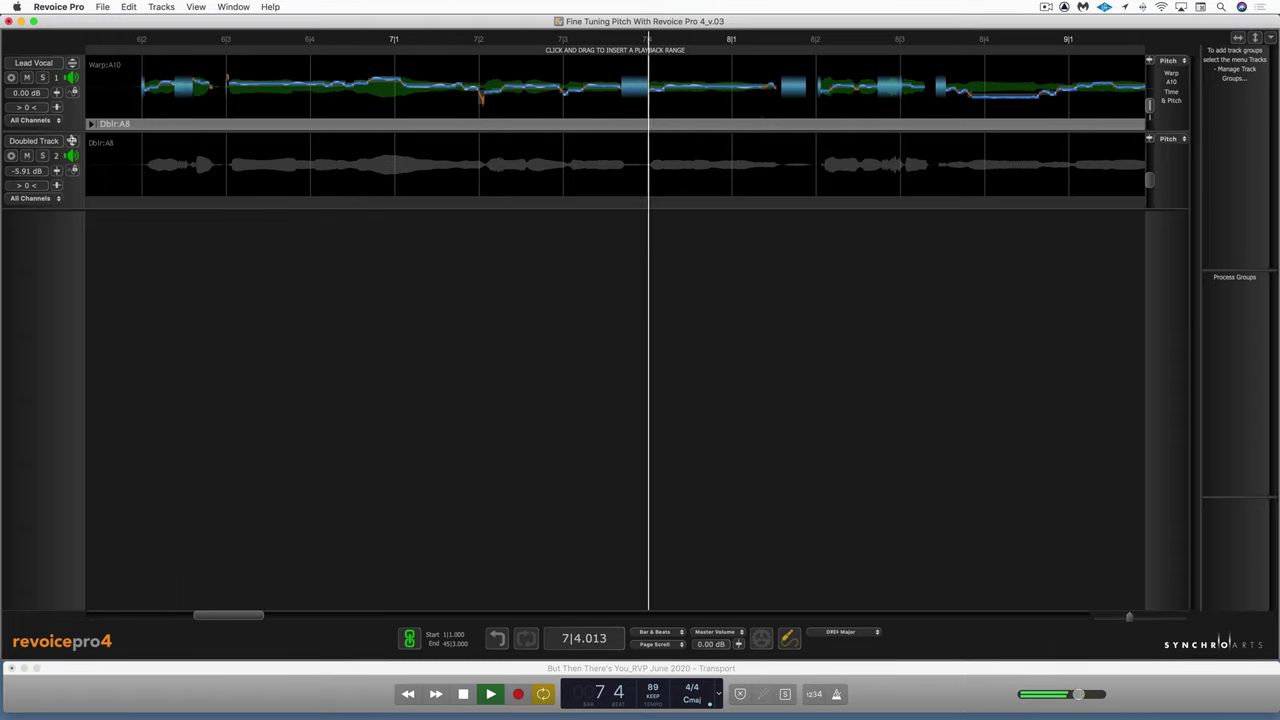
click(72, 92)
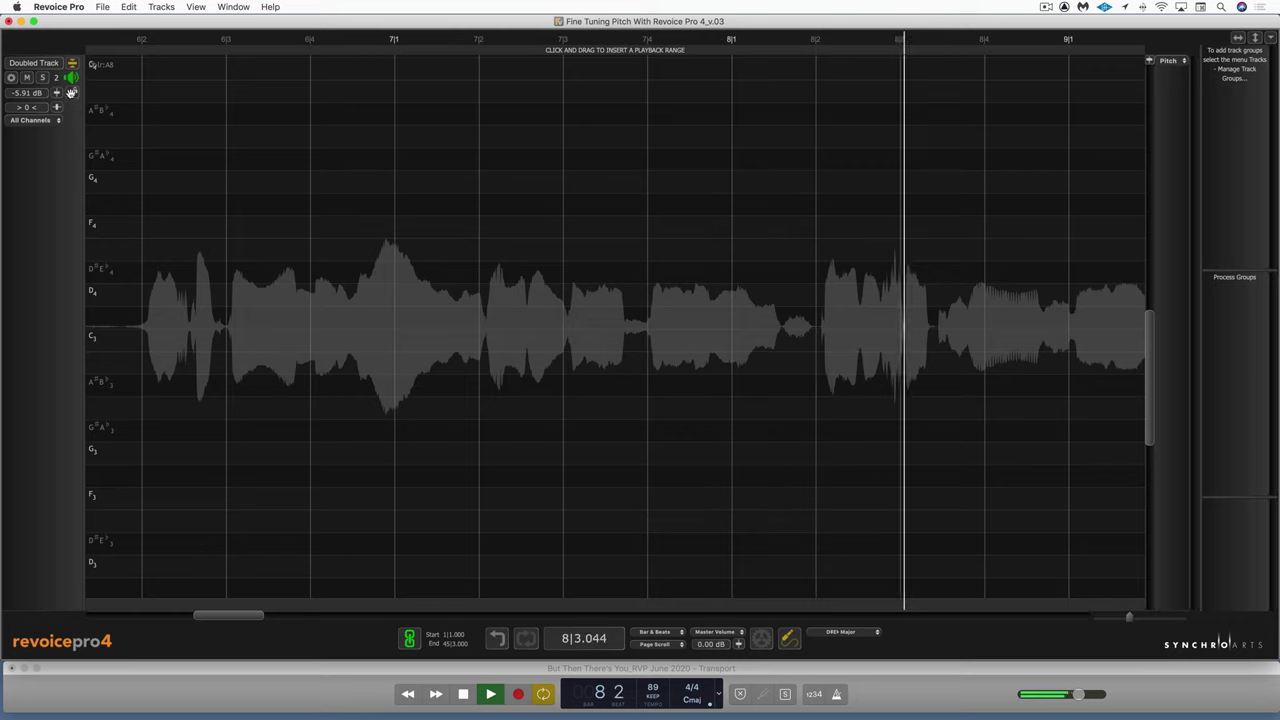
click(72, 92)
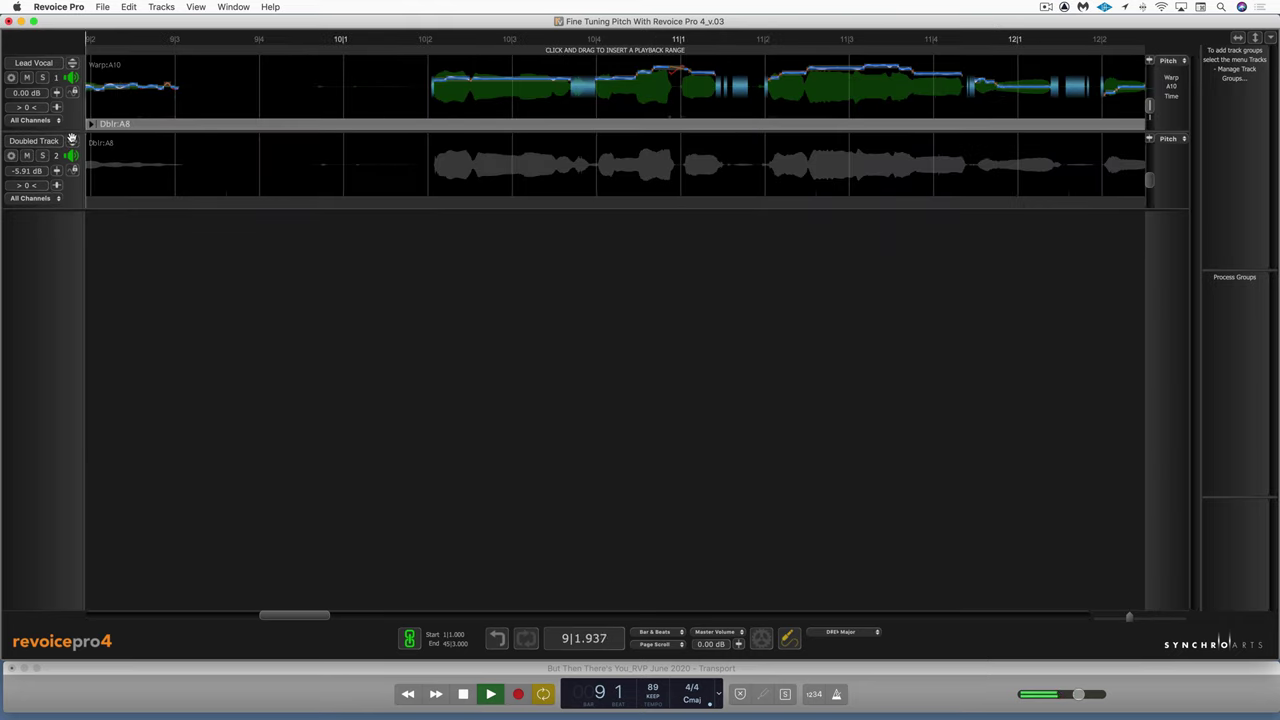
drag(72, 140, 72, 107)
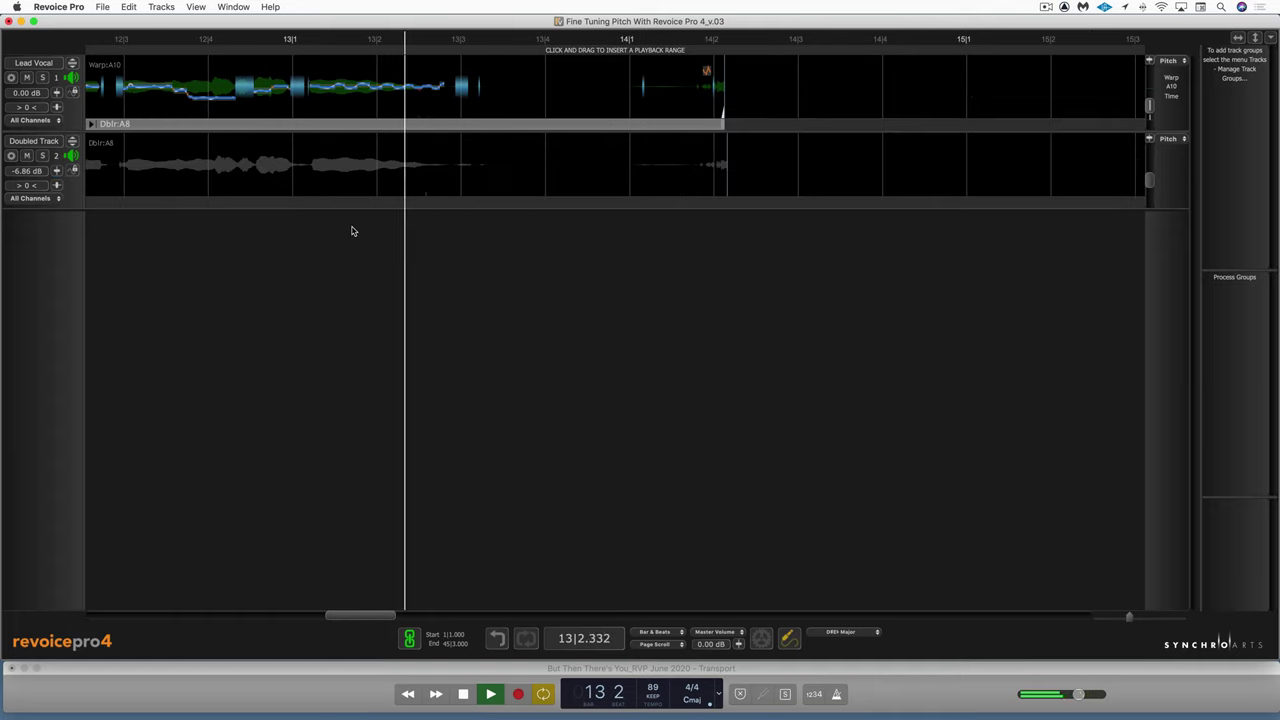
click(488, 672)
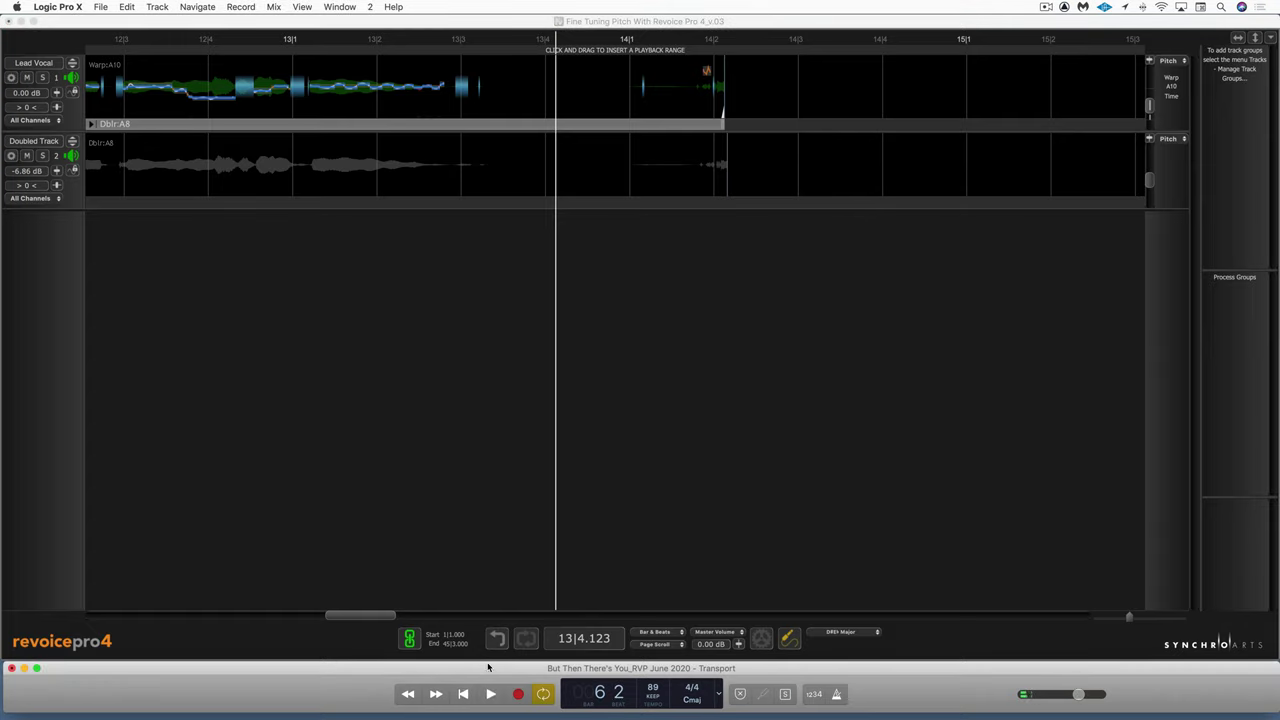